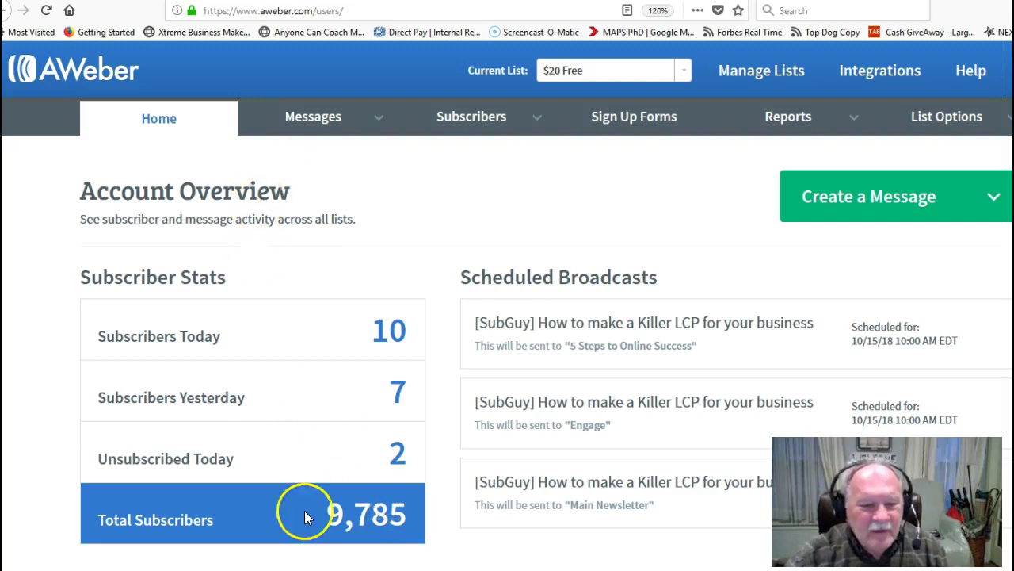
Step: Scroll the list overview and switch broadcast stats to counts, then back to percentages
scroll(578, 242, down, 2)
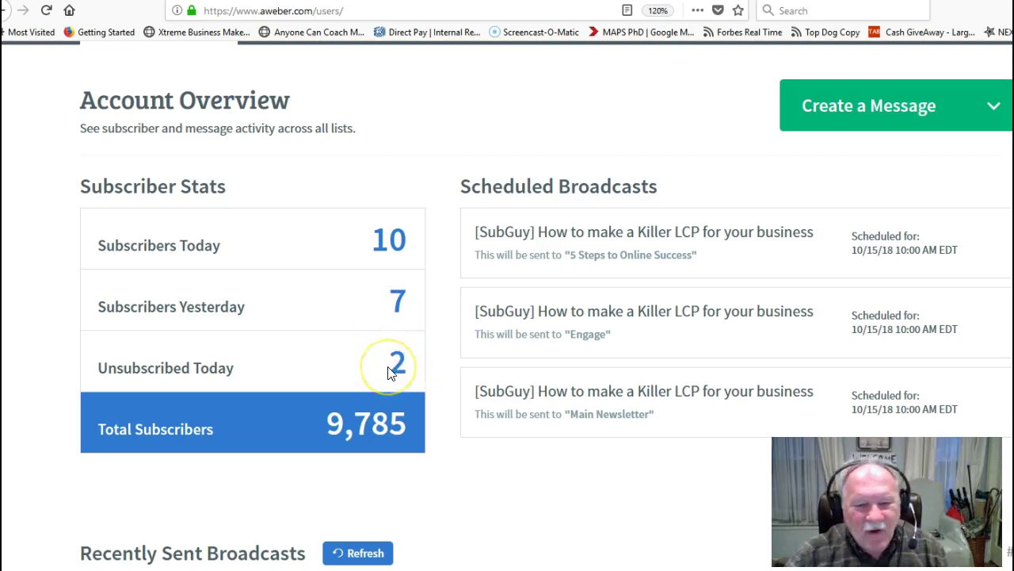
scroll(388, 373, down, 2)
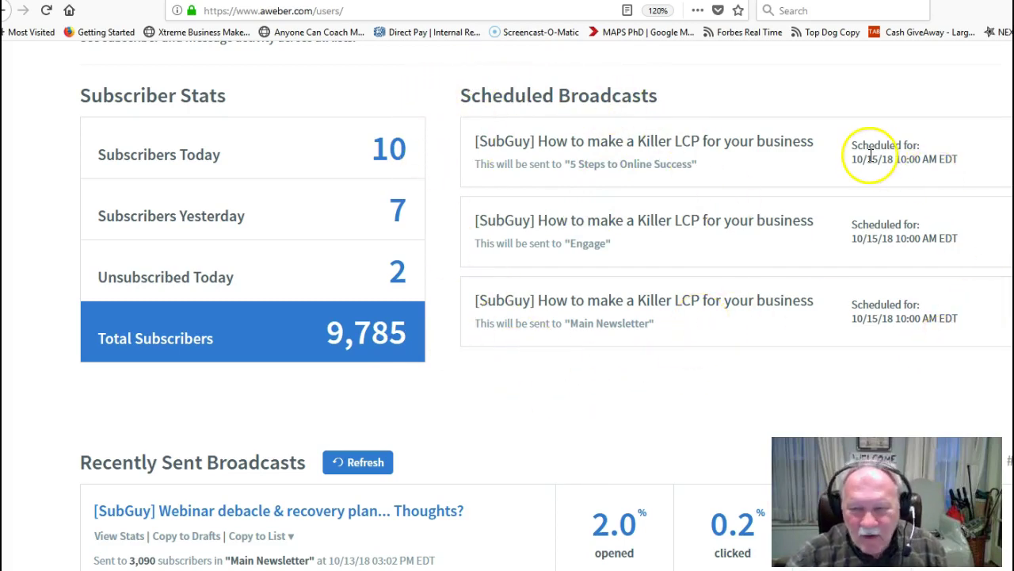
scroll(872, 158, up, 2)
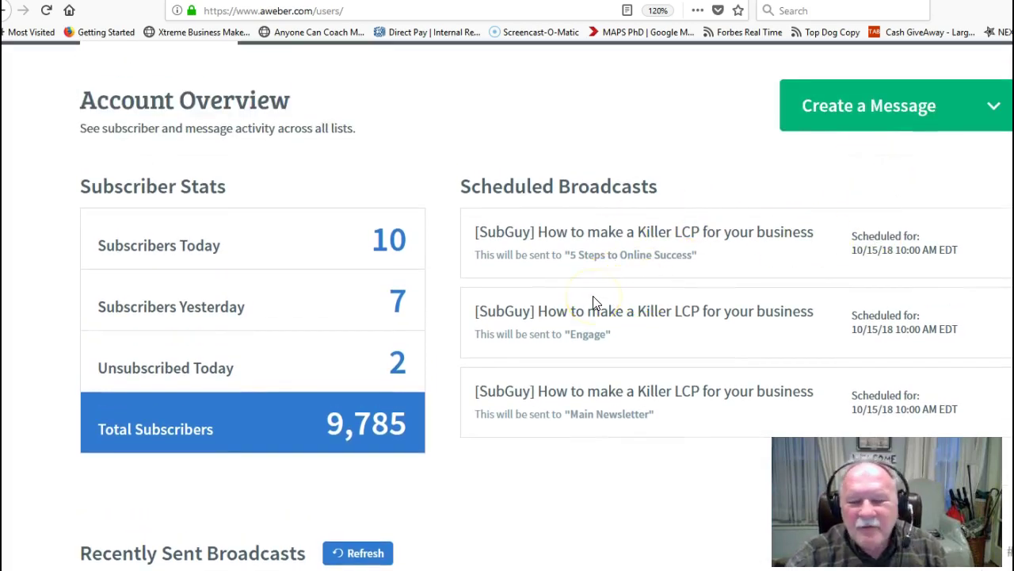
scroll(593, 299, up, 2)
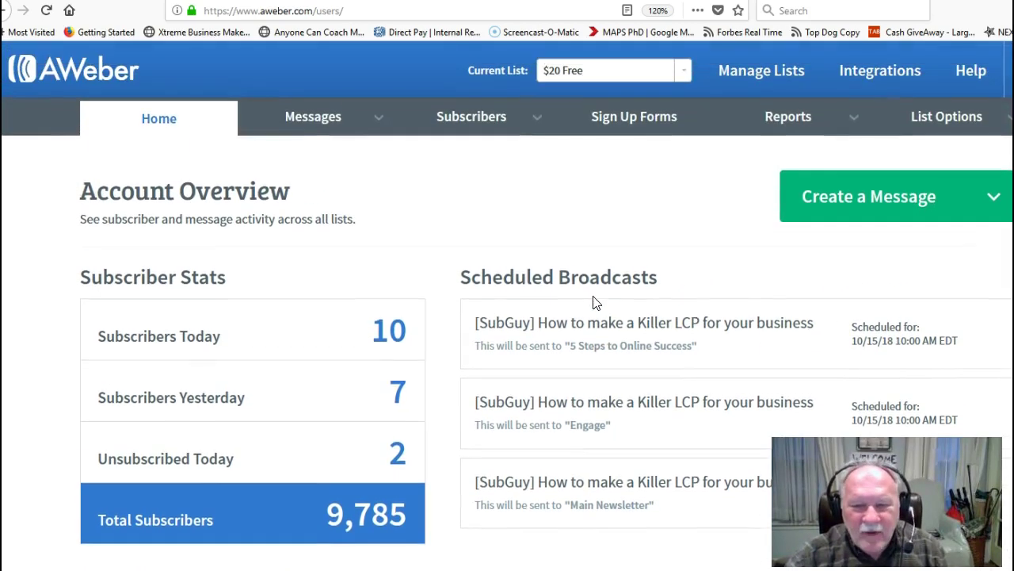
scroll(555, 282, down, 8)
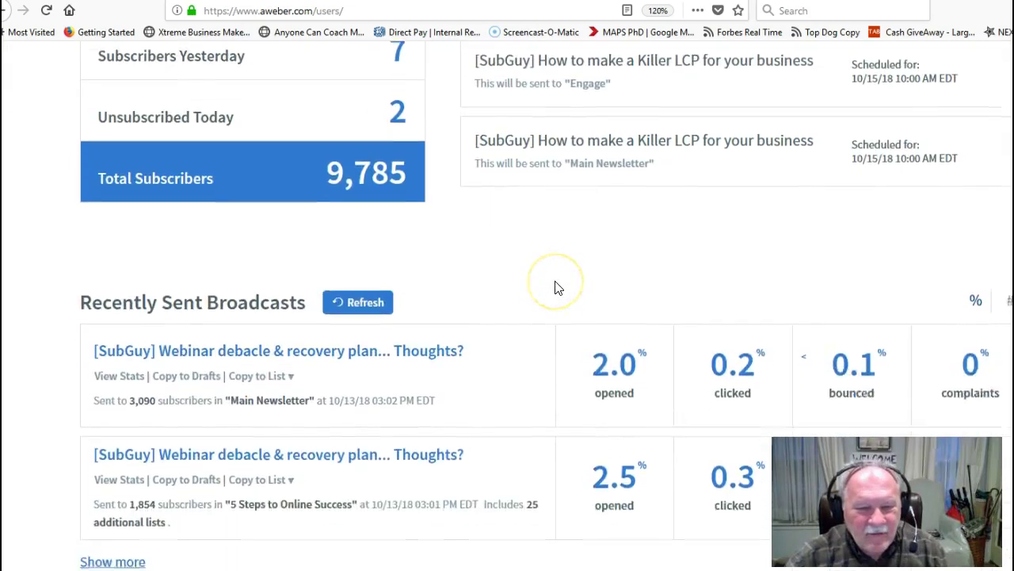
scroll(555, 287, down, 2)
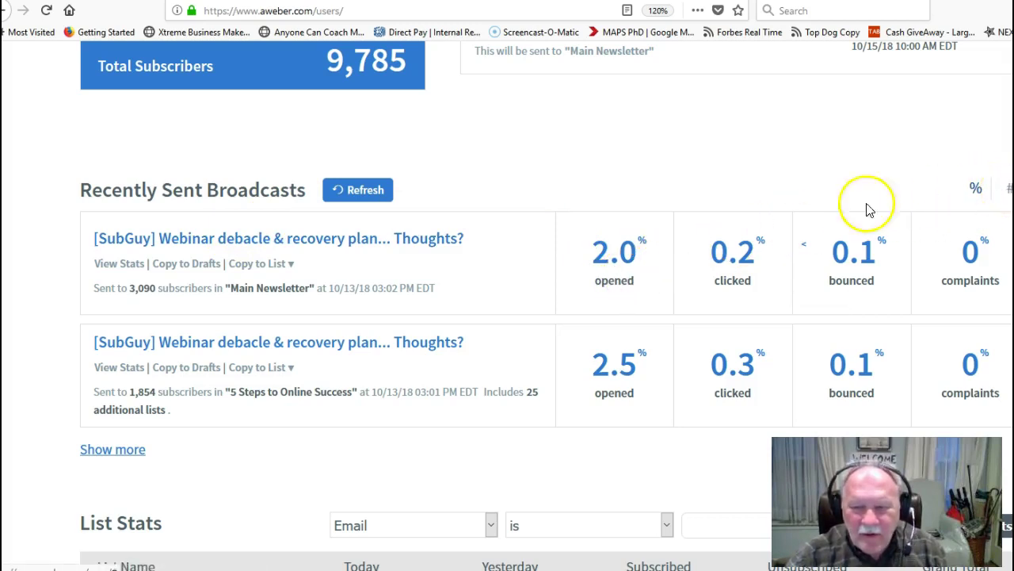
click(1005, 190)
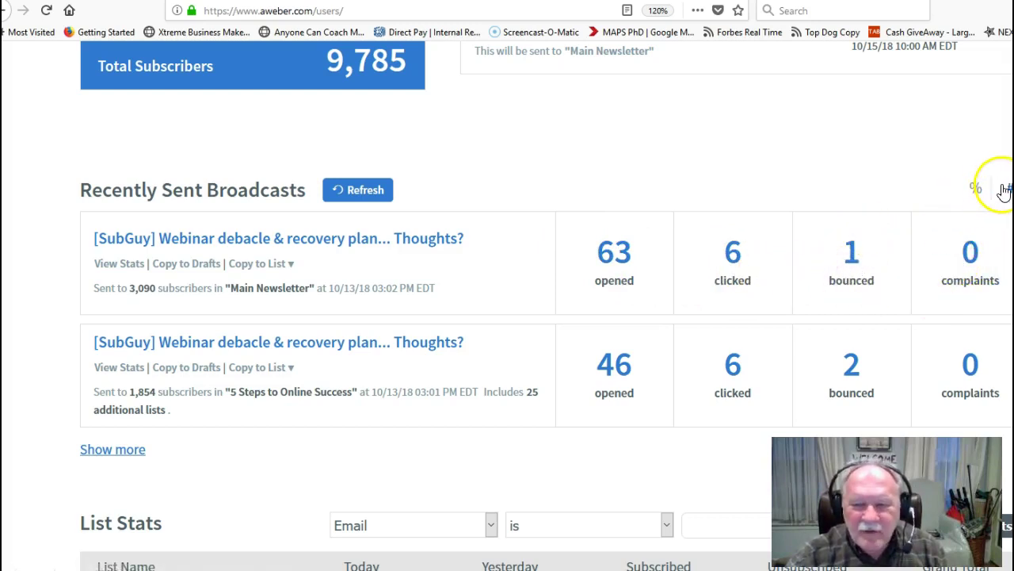
click(977, 191)
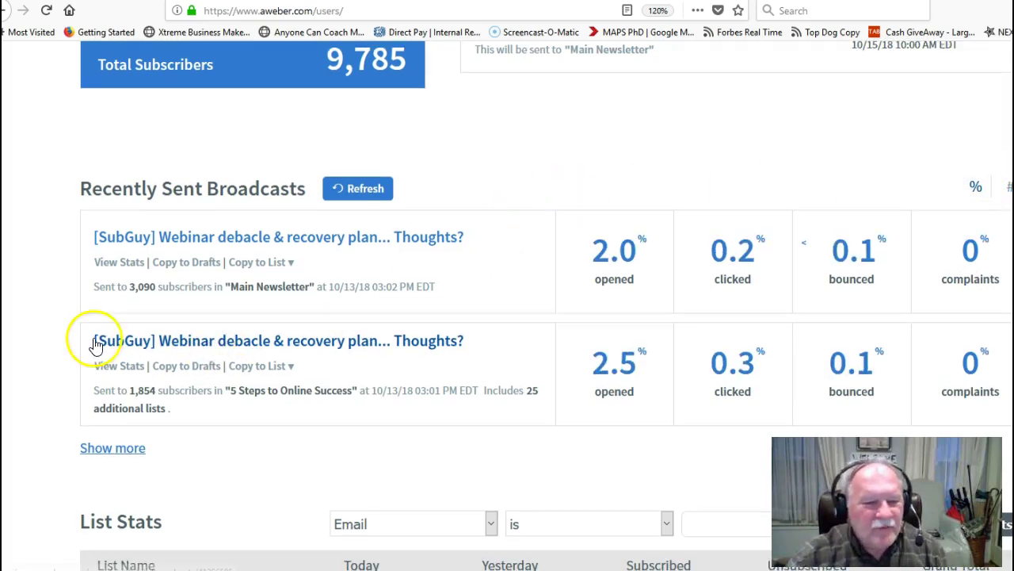
Step: Scroll down to the List Stats heading and briefly highlight it
scroll(91, 340, down, 2)
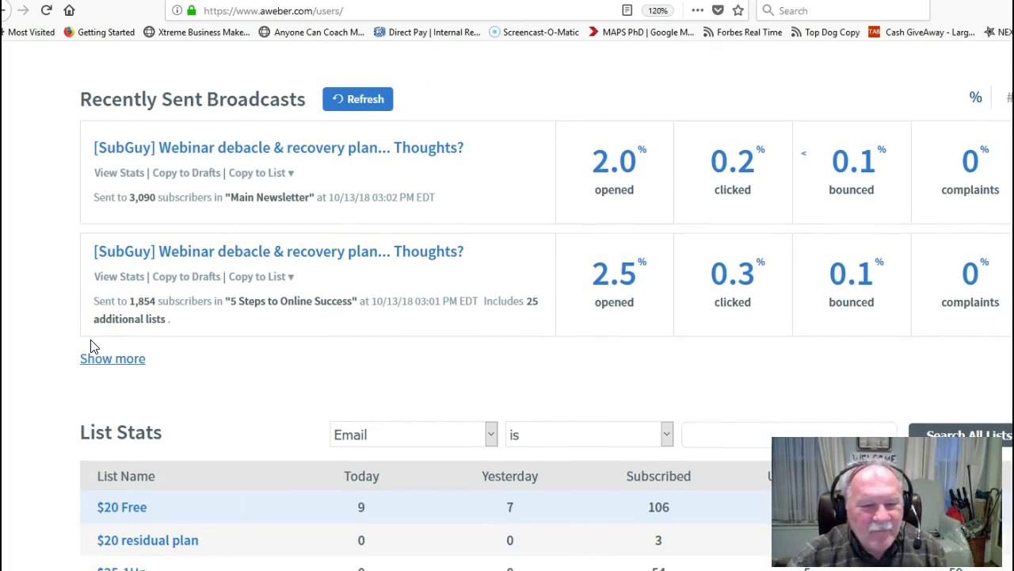
scroll(89, 346, down, 2)
scroll(88, 341, down, 2)
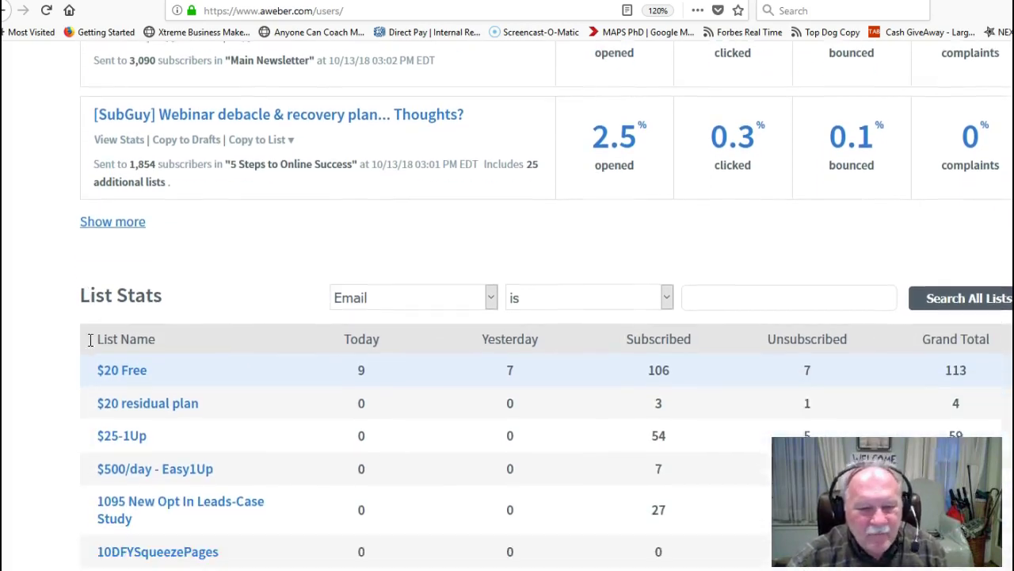
scroll(90, 345, up, 4)
scroll(90, 346, up, 2)
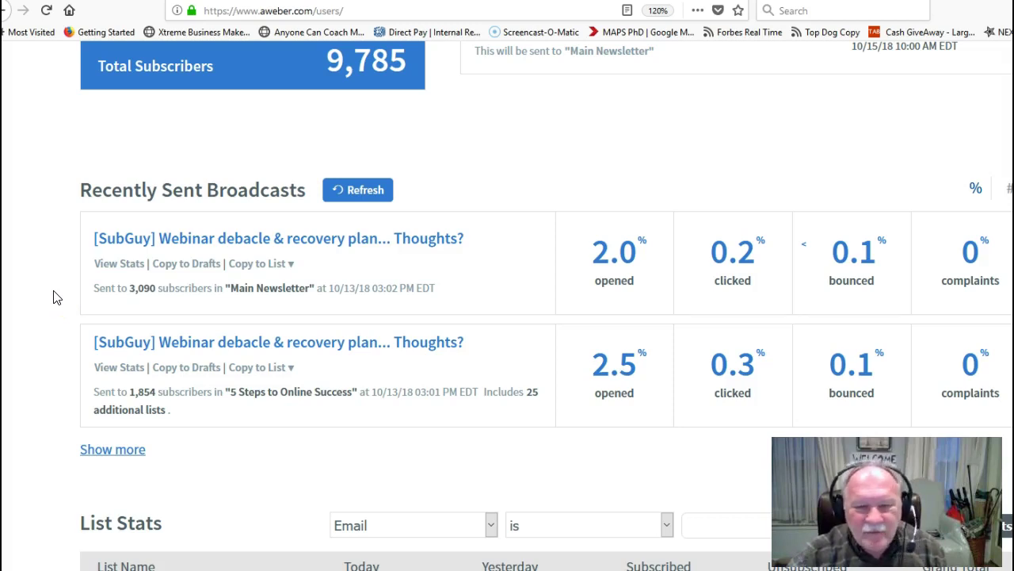
scroll(55, 297, down, 5)
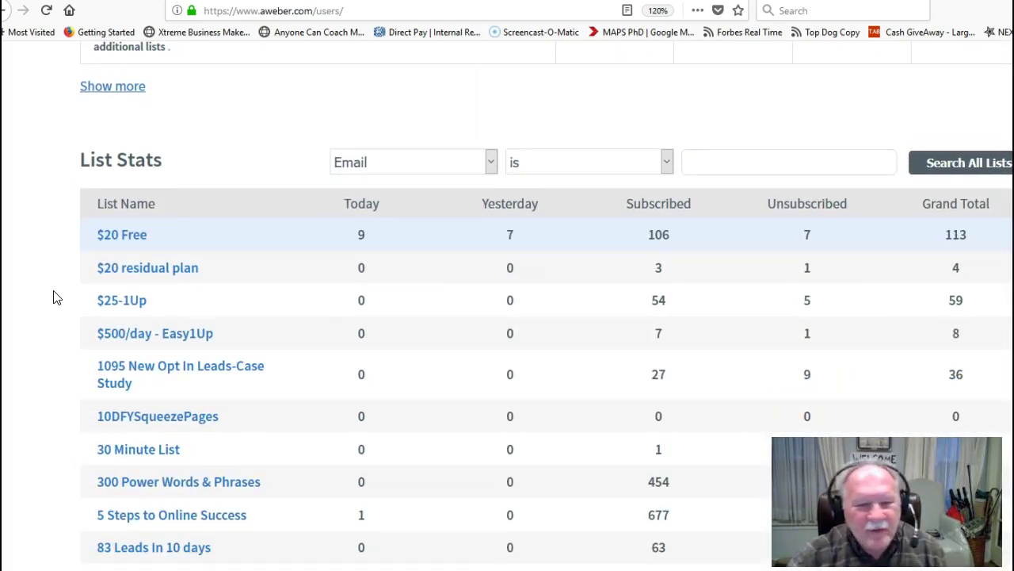
drag(163, 163, 49, 163)
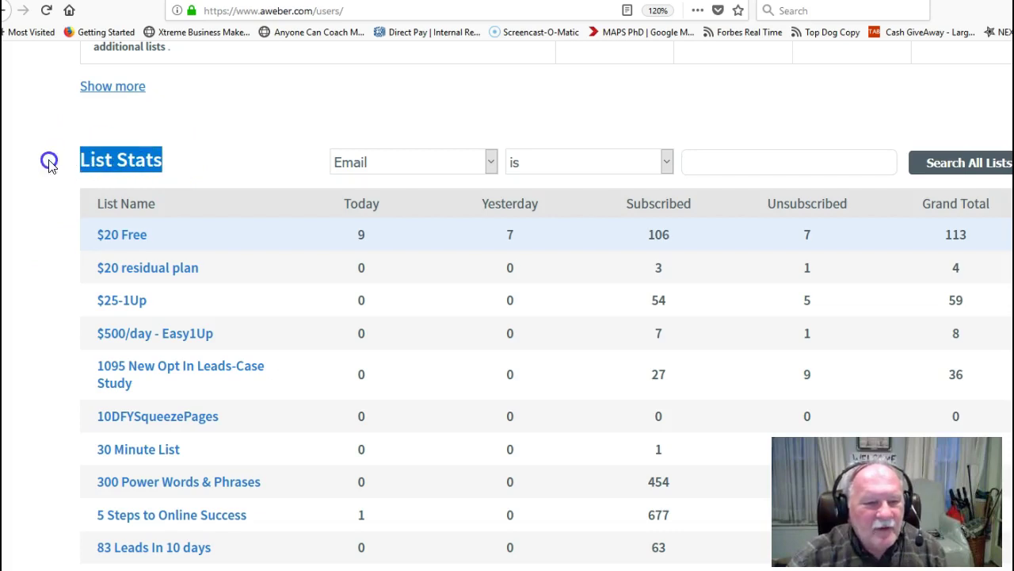
click(137, 171)
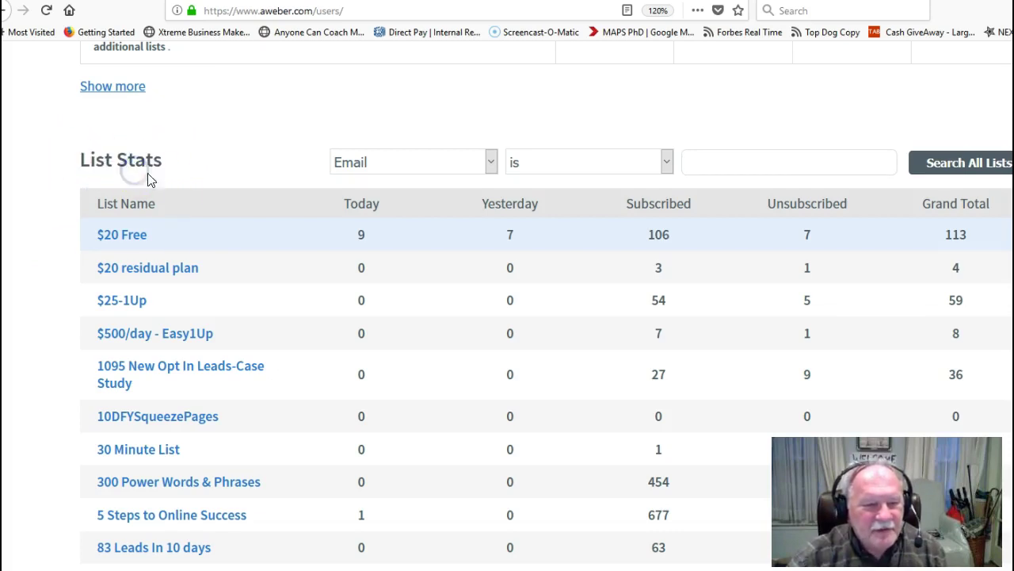
Step: Scroll through the rest of the list's stats page and back up
scroll(158, 221, down, 2)
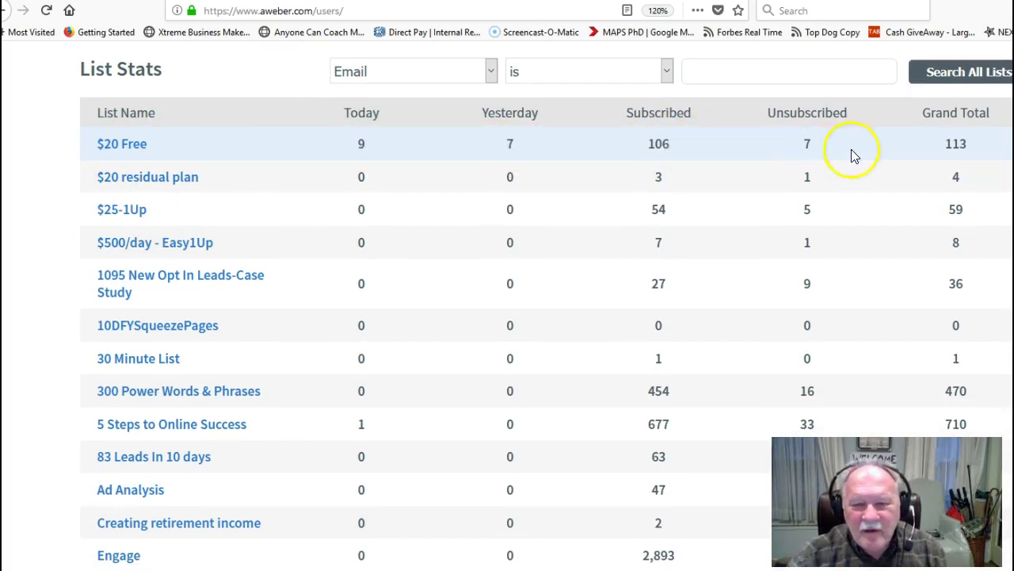
scroll(230, 254, down, 4)
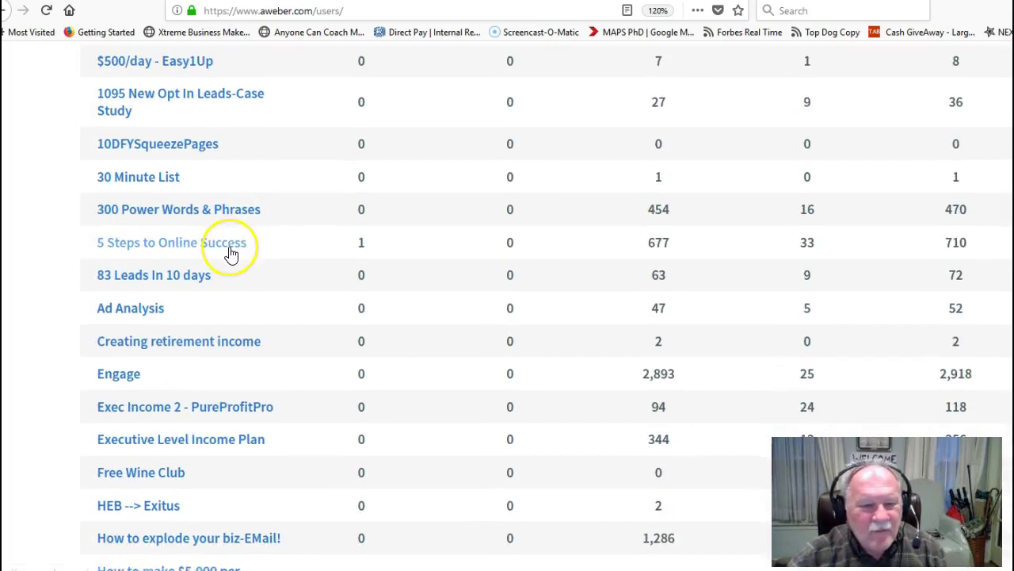
scroll(230, 254, down, 14)
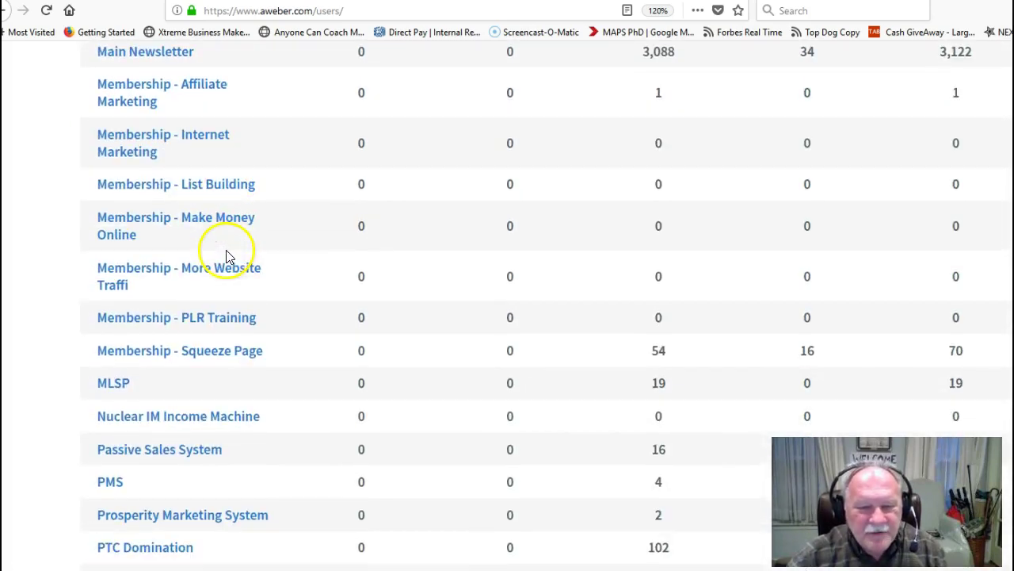
scroll(226, 256, down, 8)
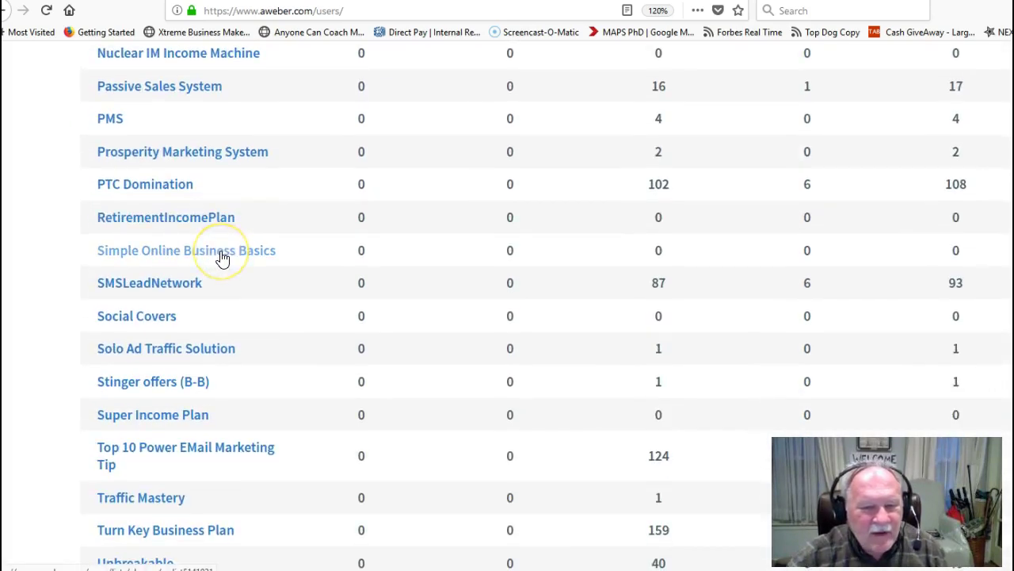
scroll(223, 257, down, 4)
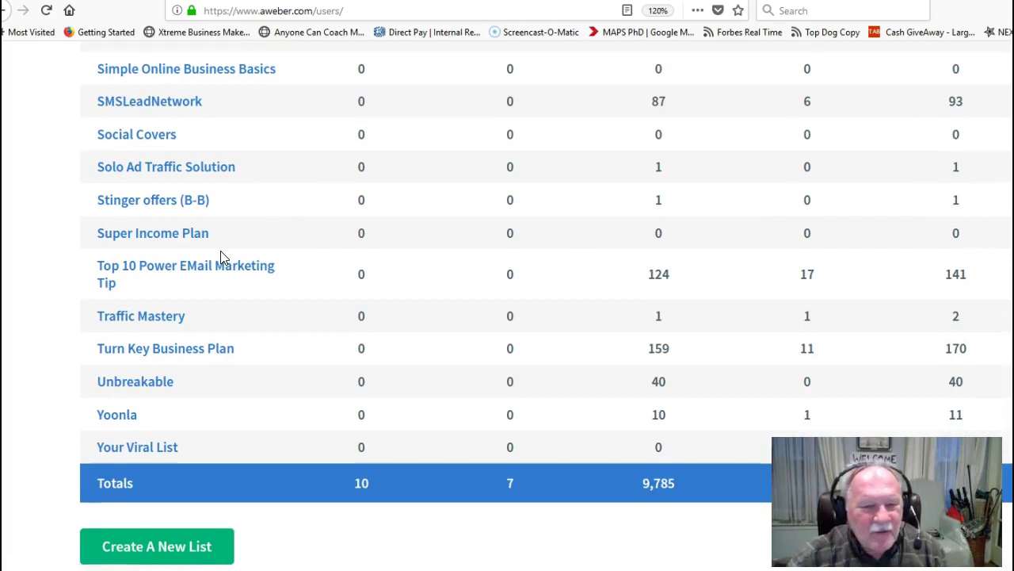
scroll(222, 257, down, 2)
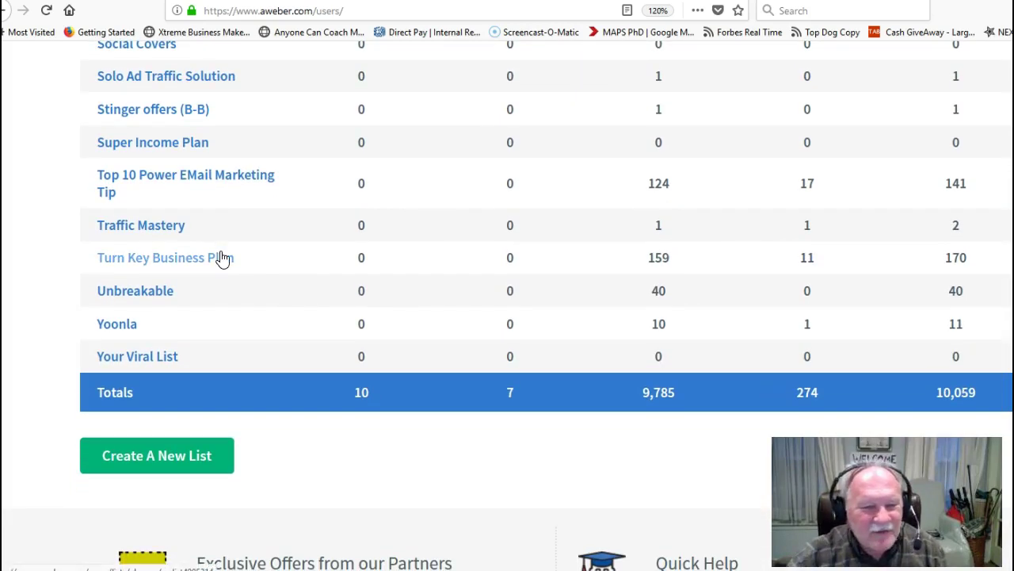
scroll(223, 258, down, 2)
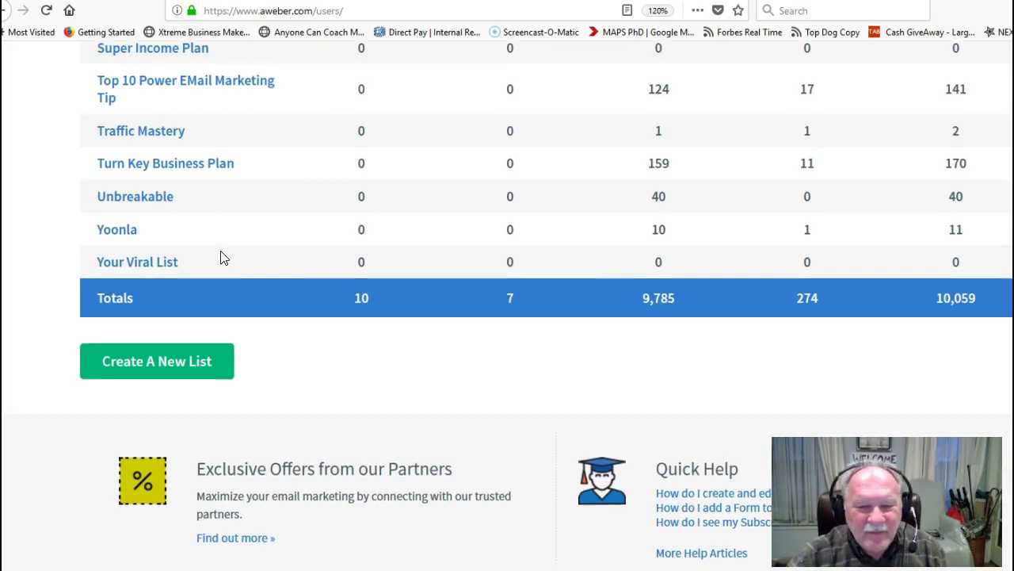
scroll(223, 258, up, 20)
scroll(222, 256, up, 15)
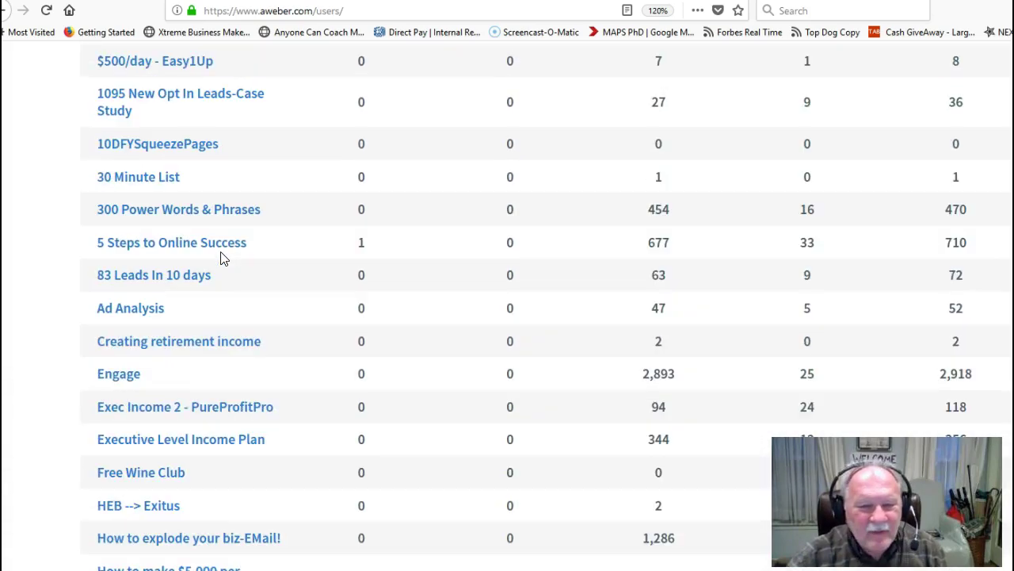
scroll(221, 255, up, 4)
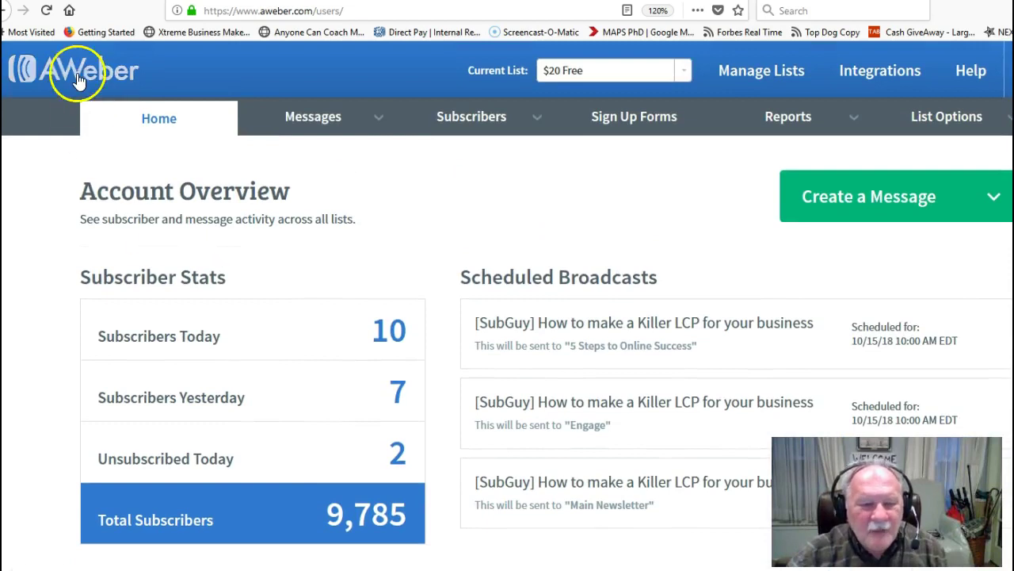
Step: Open the Messages Drafts page and point out the template manager, broadcasts and Legacy Follow Up Series areas
mouse_move(291, 118)
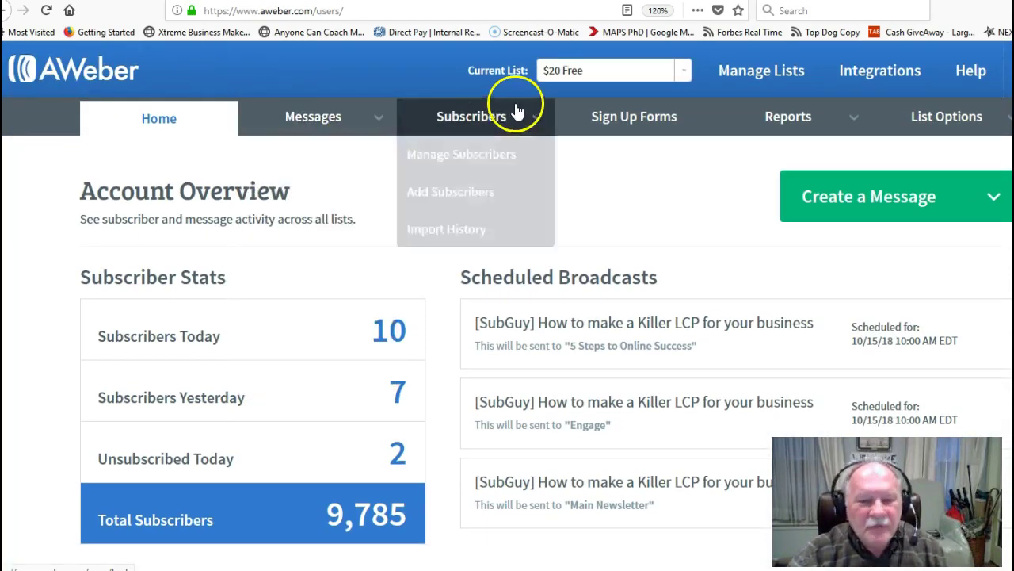
click(317, 119)
mouse_move(301, 125)
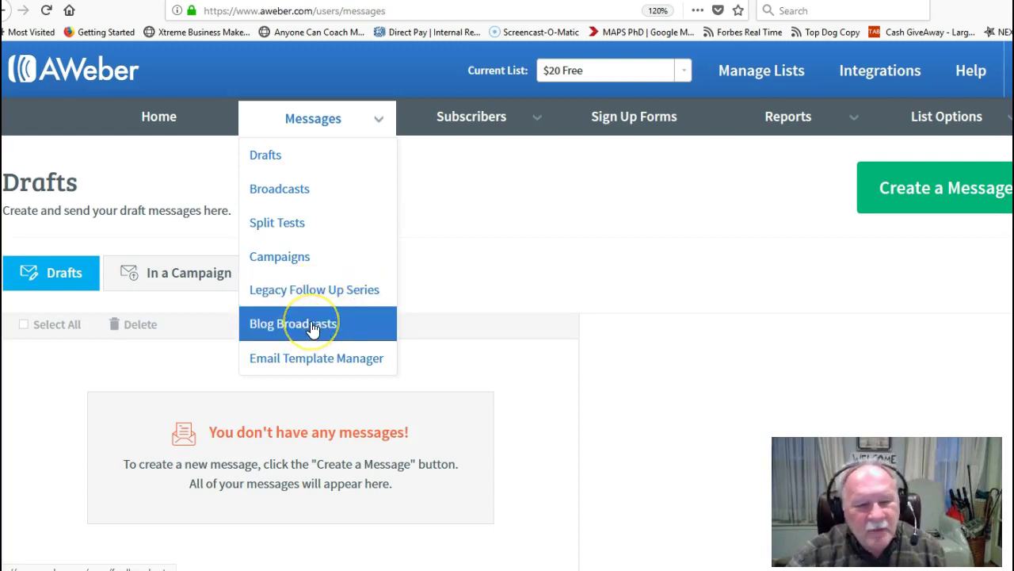
click(310, 363)
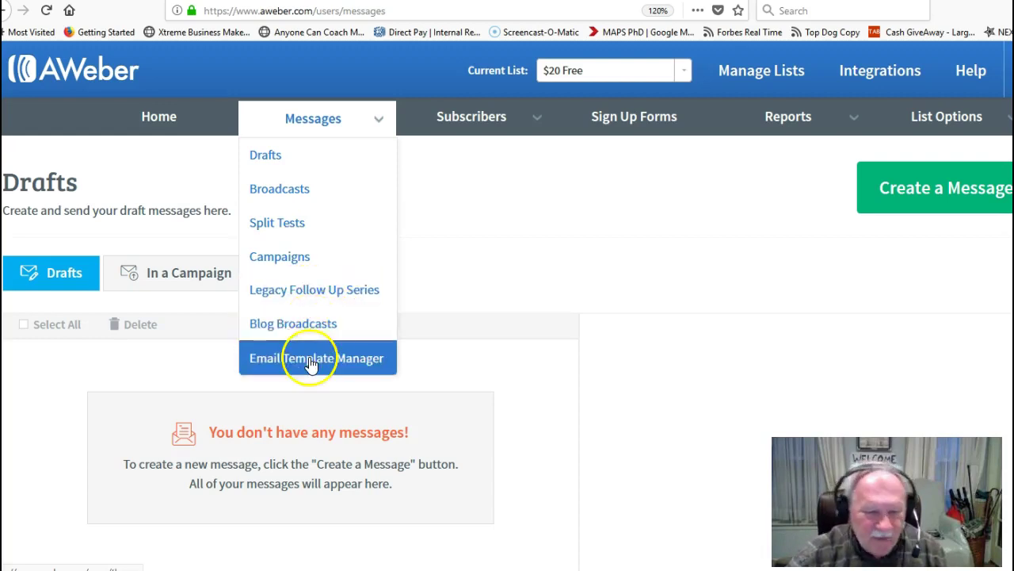
click(301, 191)
click(286, 290)
click(284, 195)
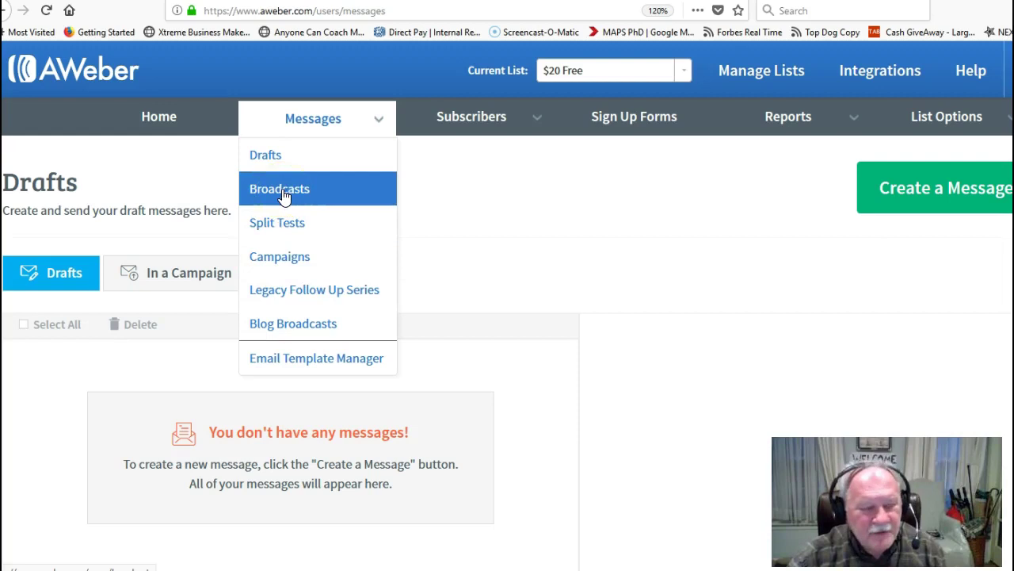
click(323, 289)
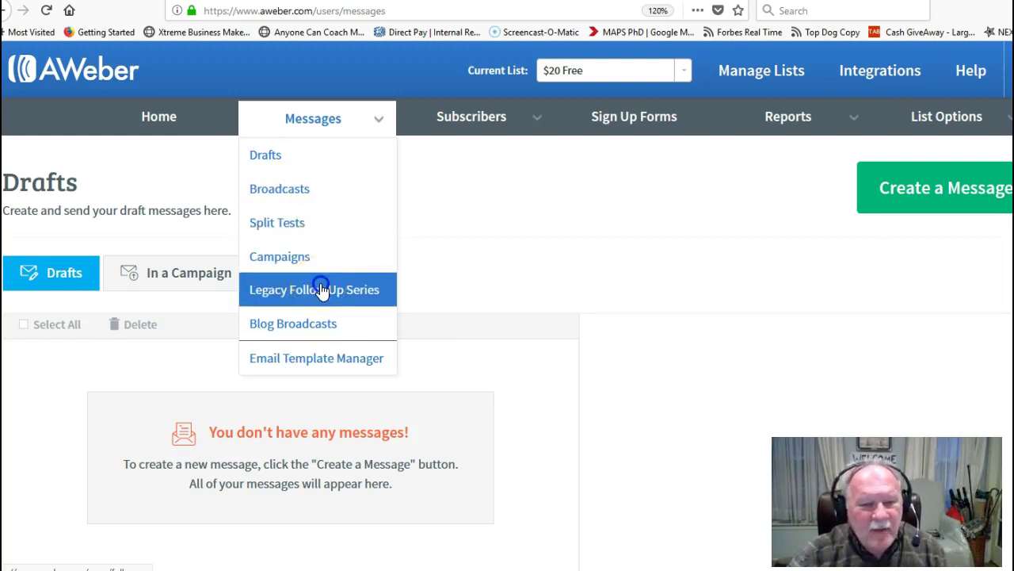
Step: Open the Legacy Follow Up Series page and scroll through its 12 follow-up messages
click(322, 289)
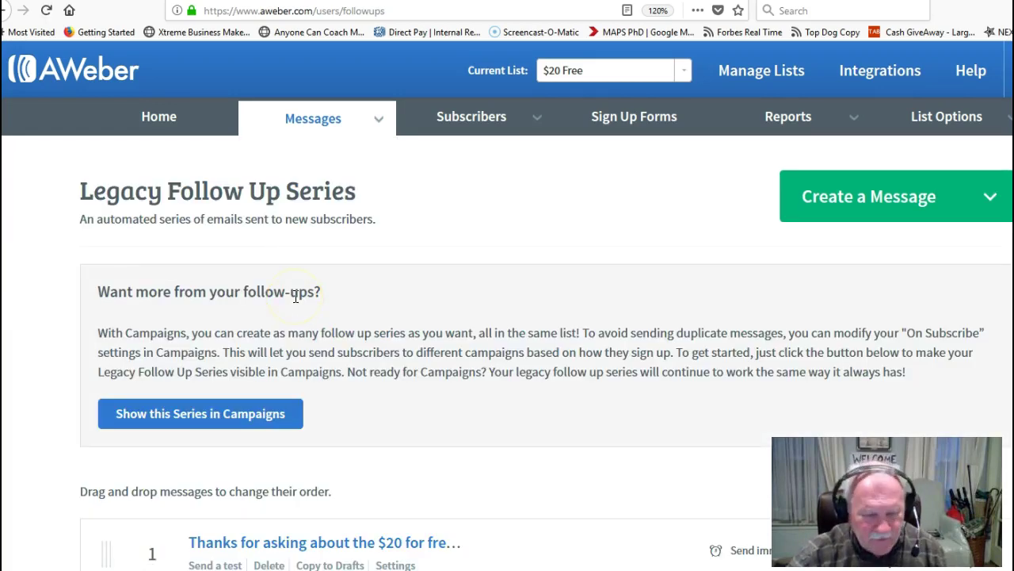
scroll(294, 296, down, 2)
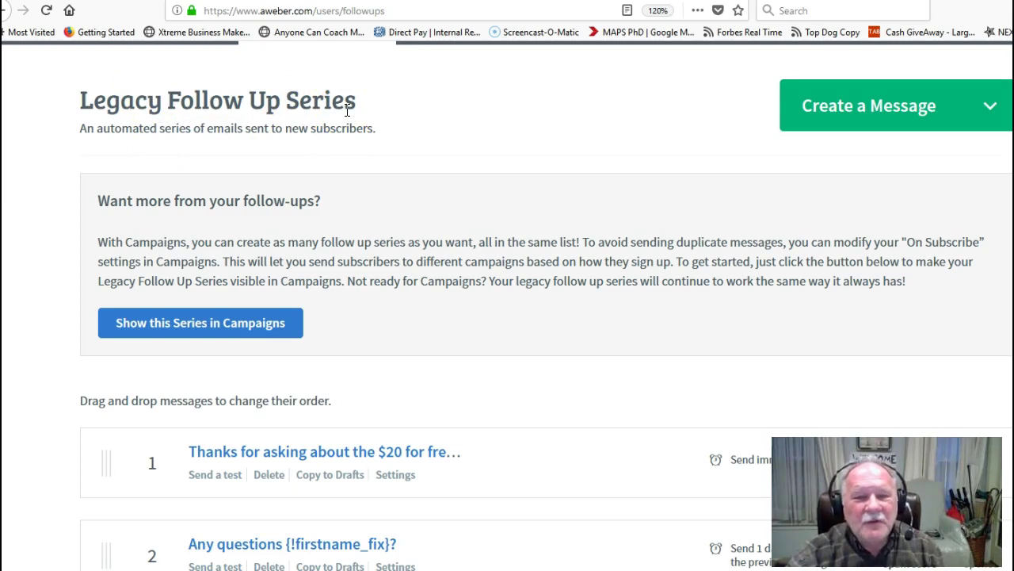
scroll(342, 123, down, 3)
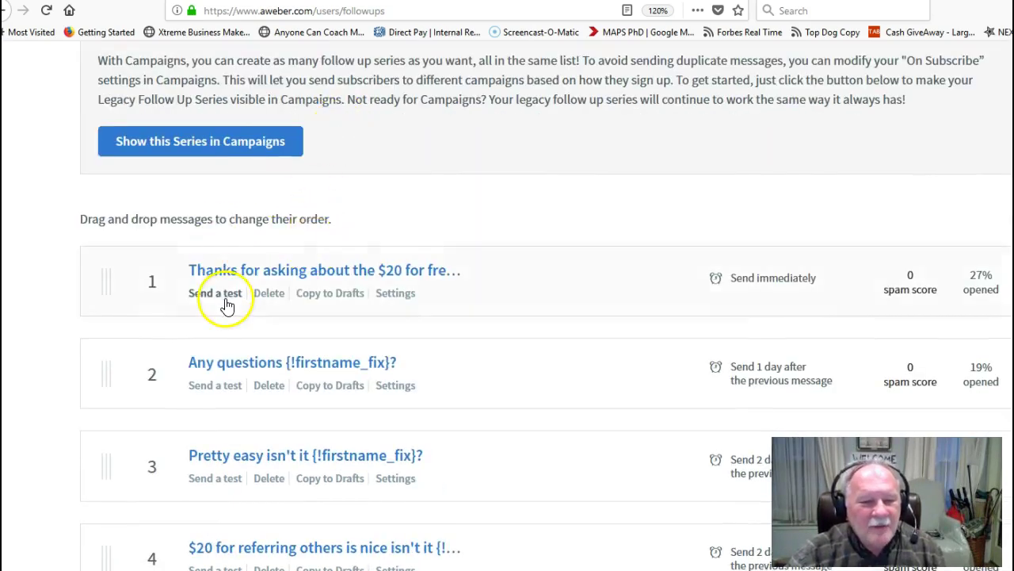
scroll(197, 278, down, 3)
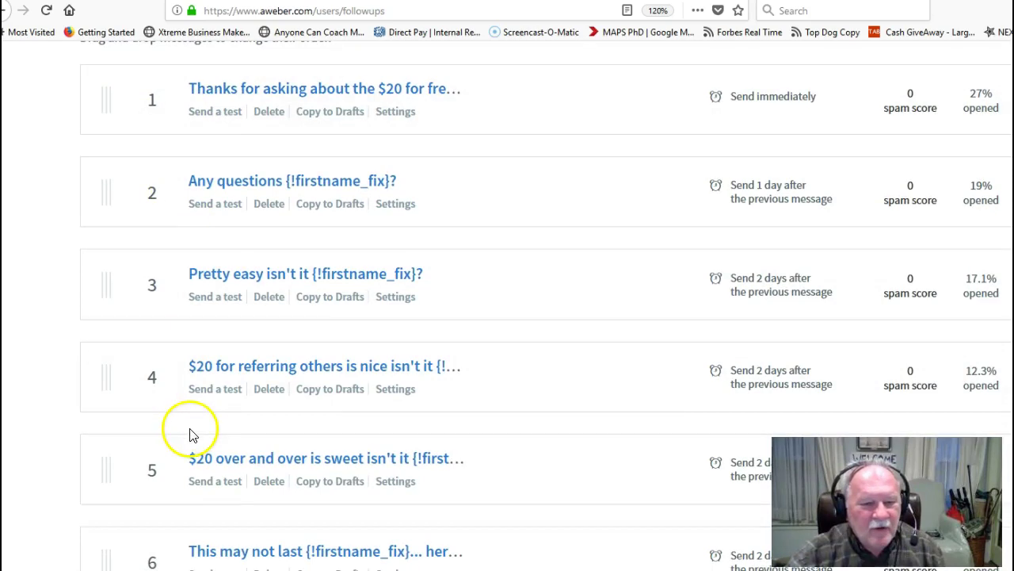
scroll(191, 434, down, 9)
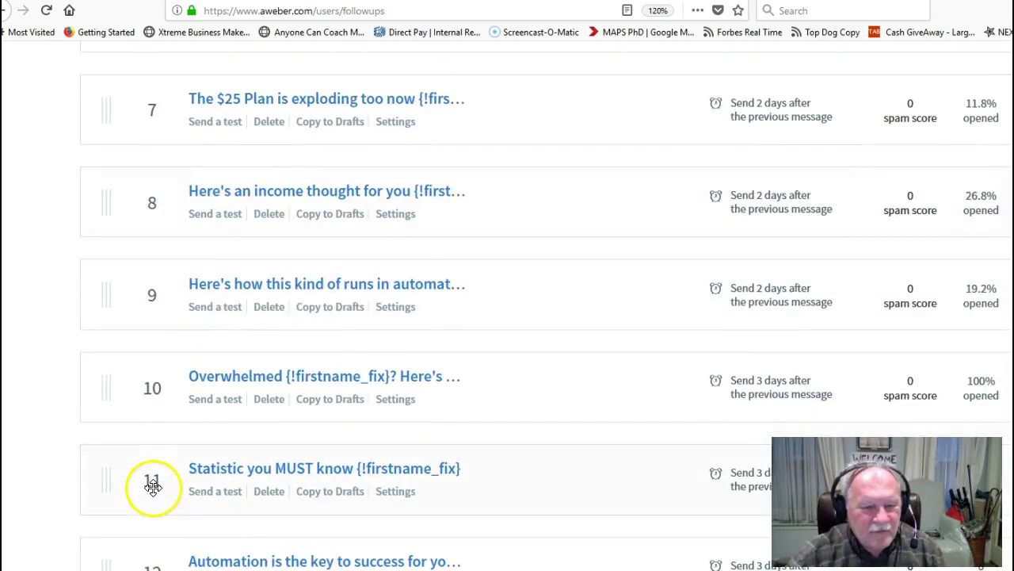
scroll(153, 525, down, 2)
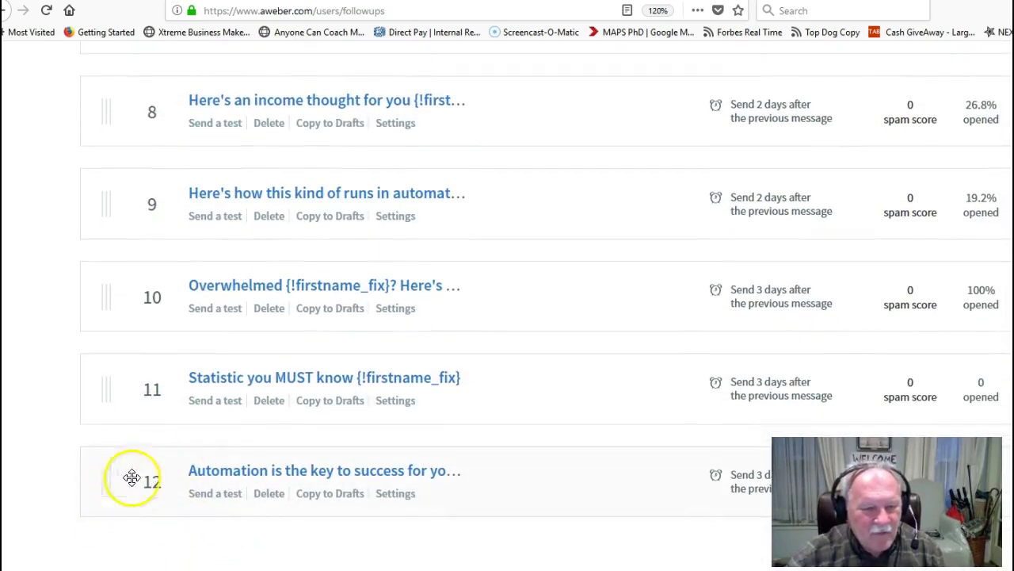
scroll(132, 477, down, 2)
scroll(317, 394, up, 3)
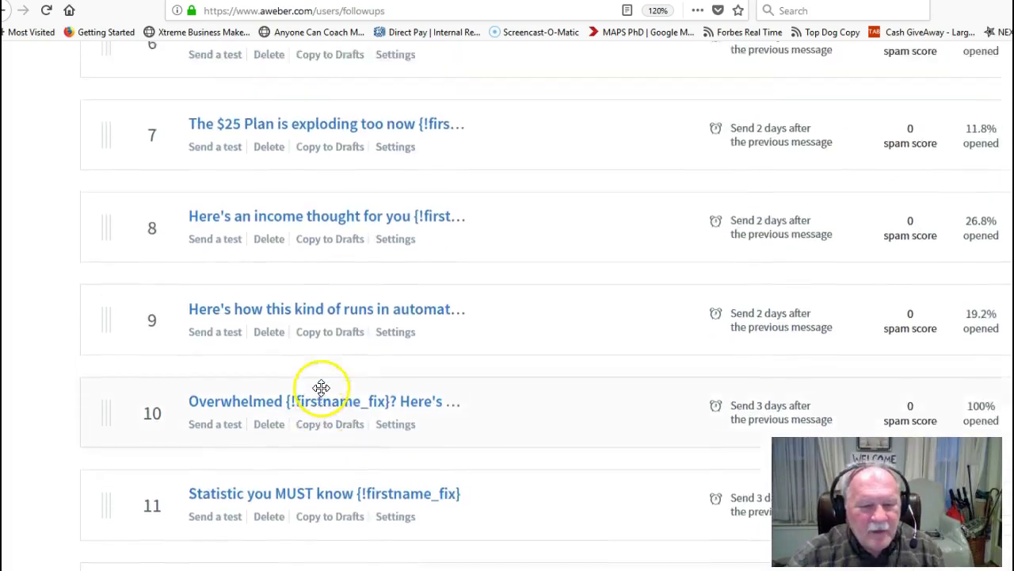
scroll(321, 387, up, 10)
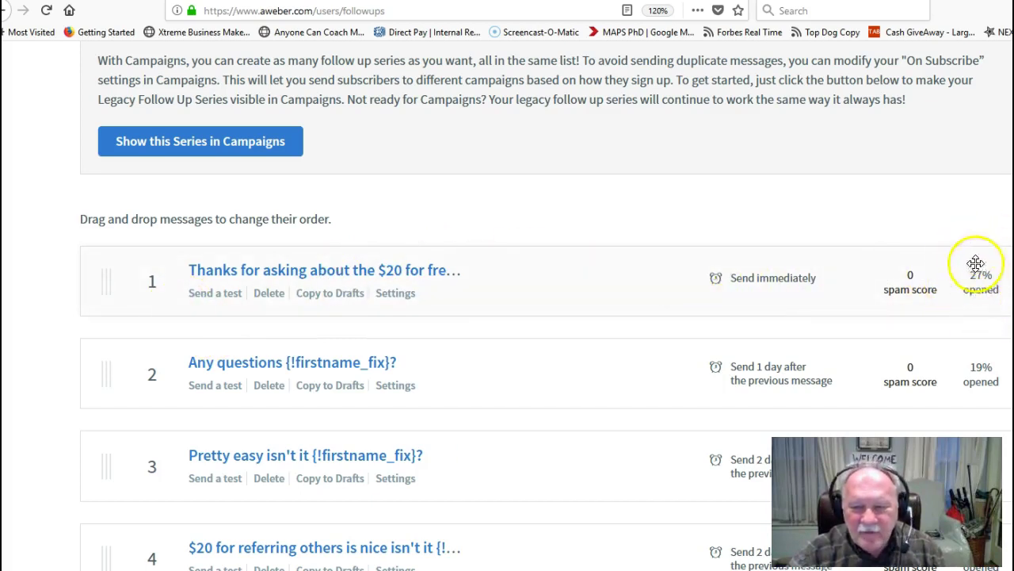
scroll(436, 287, down, 2)
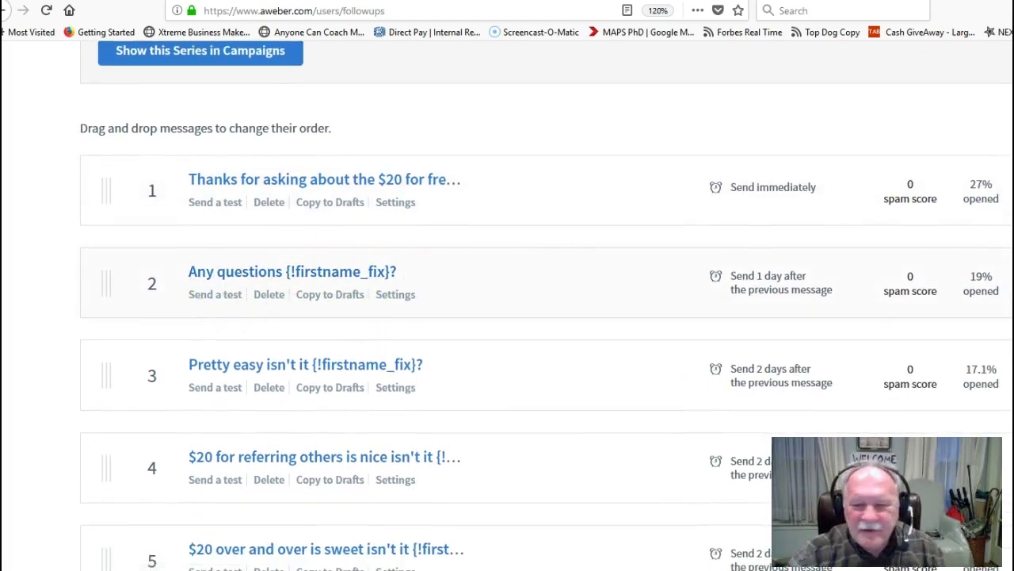
scroll(998, 280, down, 3)
scroll(998, 280, down, 2)
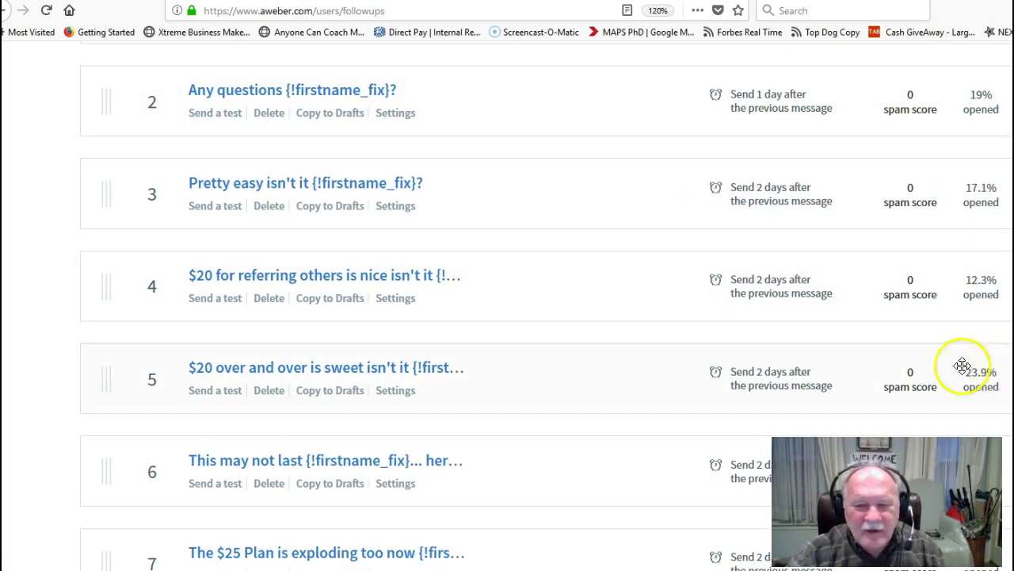
scroll(985, 380, down, 4)
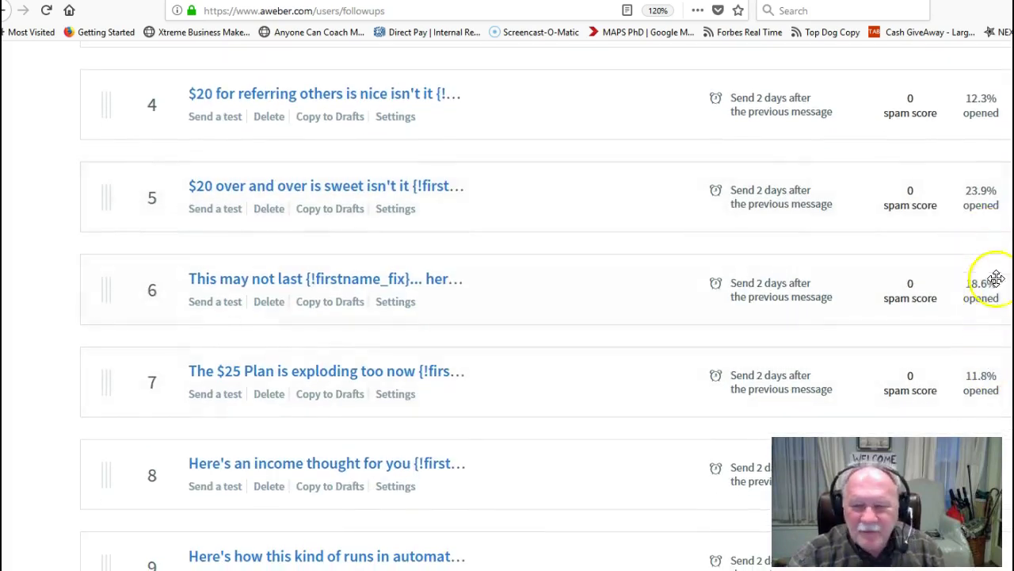
scroll(994, 393, down, 4)
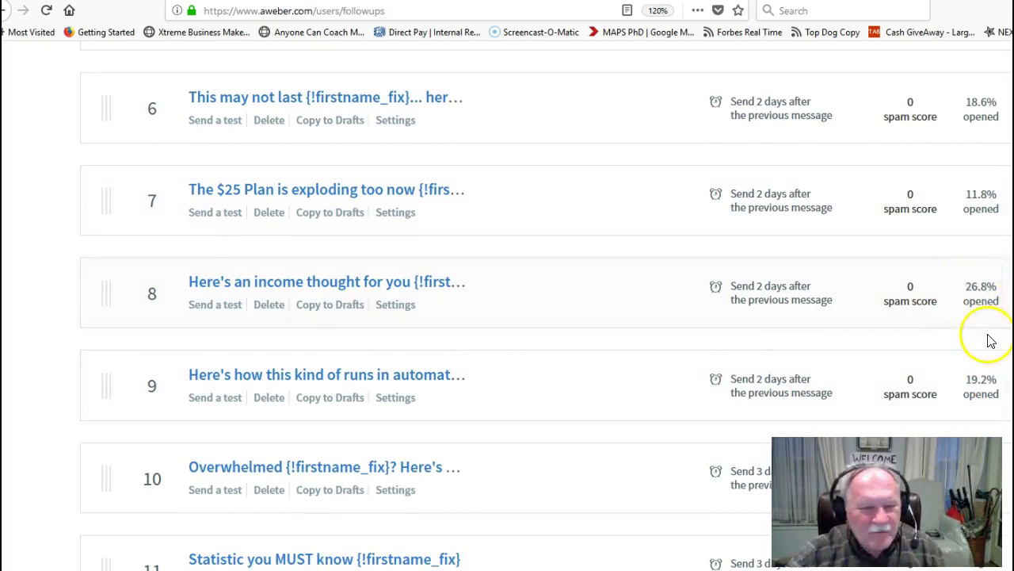
scroll(989, 338, down, 1)
scroll(989, 338, down, 5)
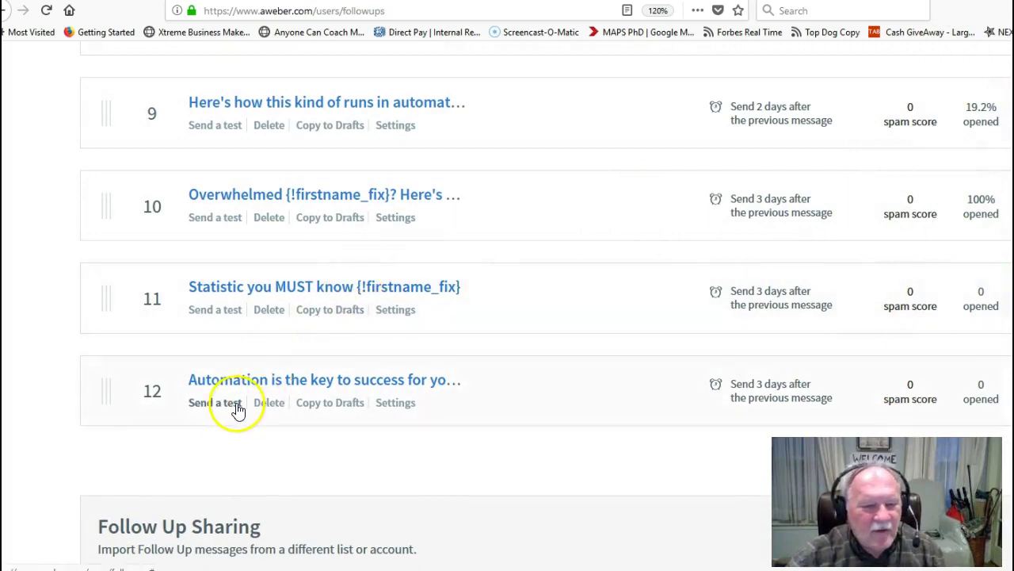
scroll(236, 406, up, 17)
scroll(236, 403, up, 8)
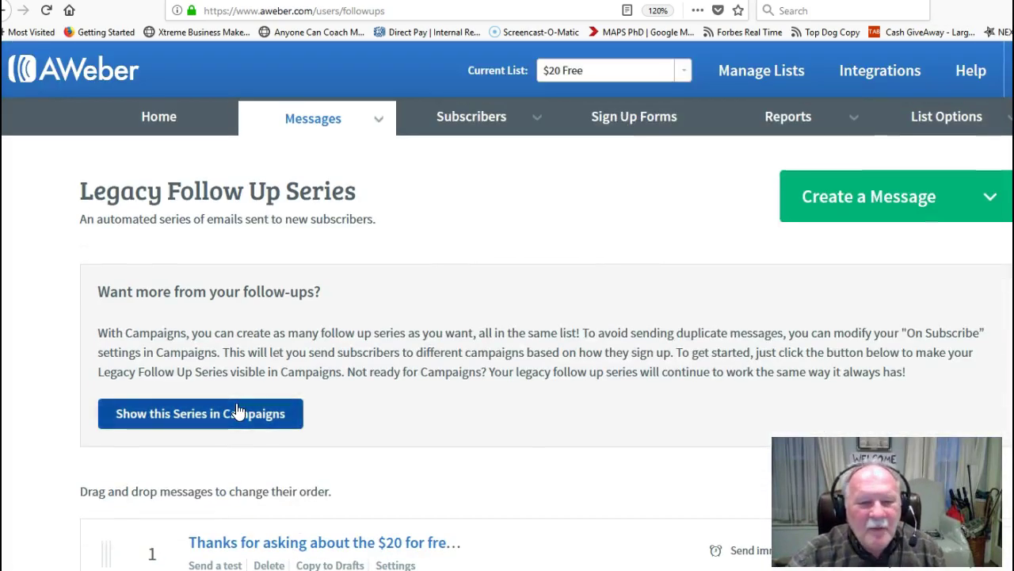
scroll(237, 411, down, 4)
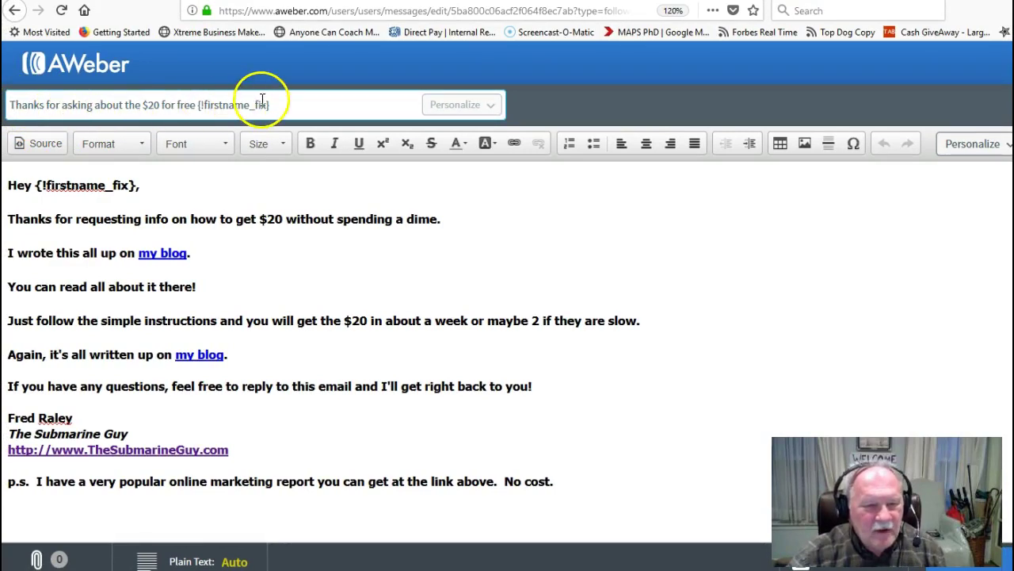
drag(261, 105, 67, 104)
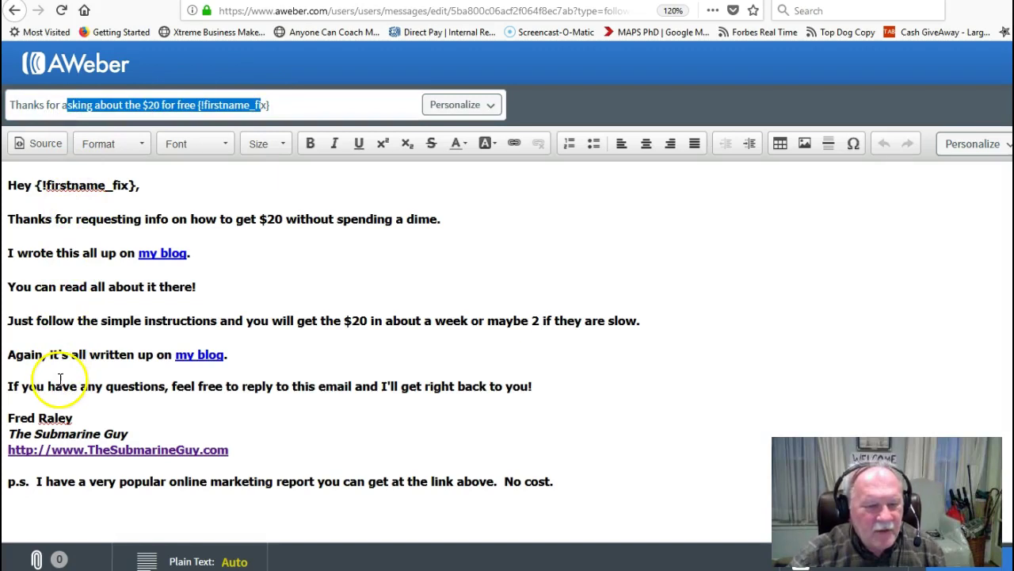
double_click(148, 253)
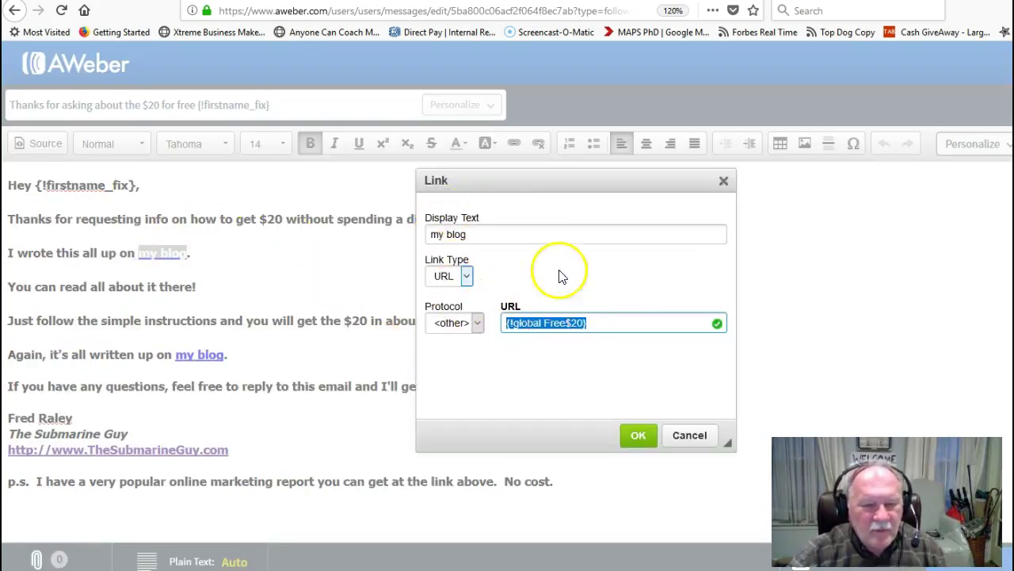
click(723, 181)
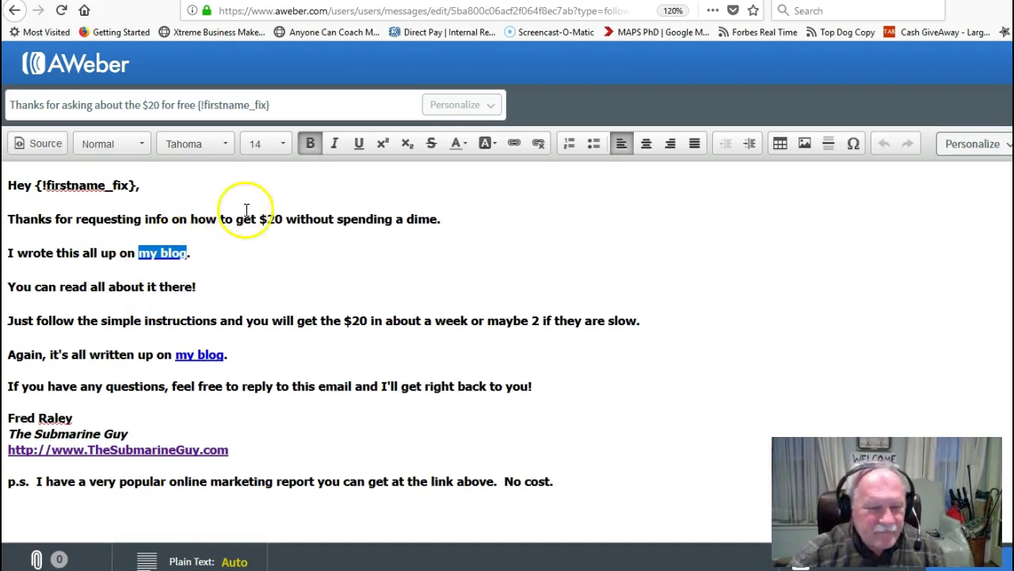
click(206, 273)
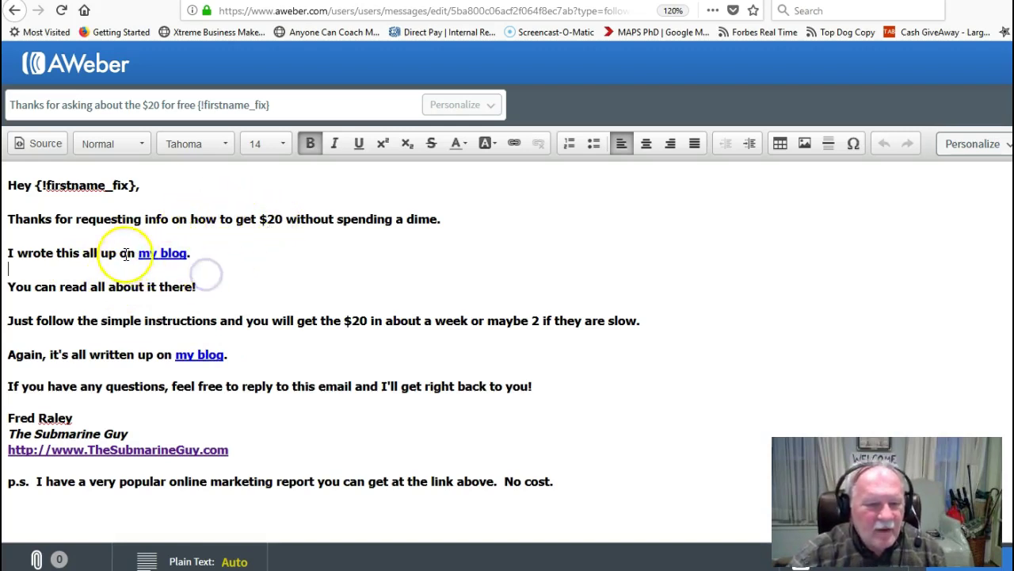
click(181, 143)
click(255, 143)
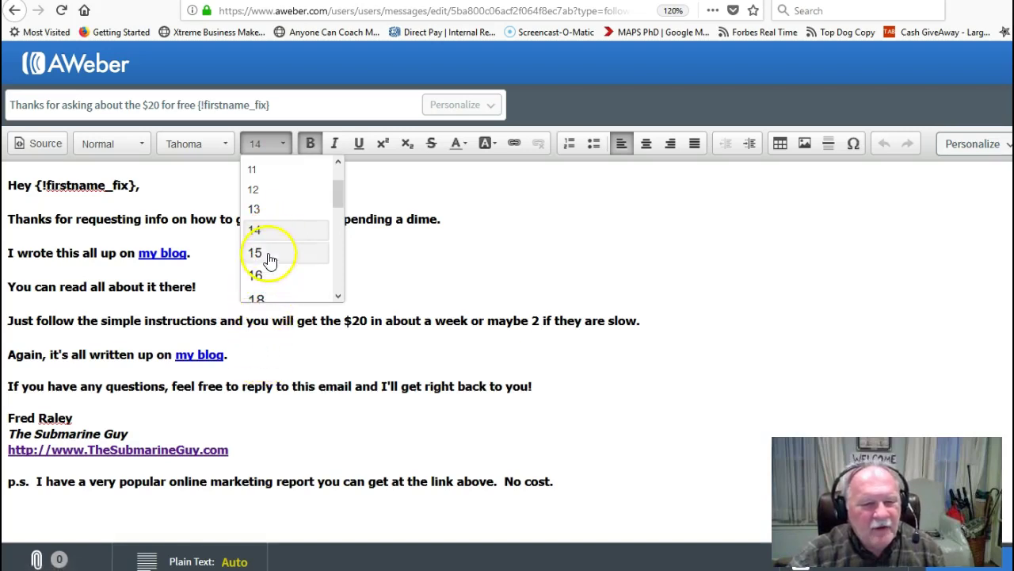
click(283, 139)
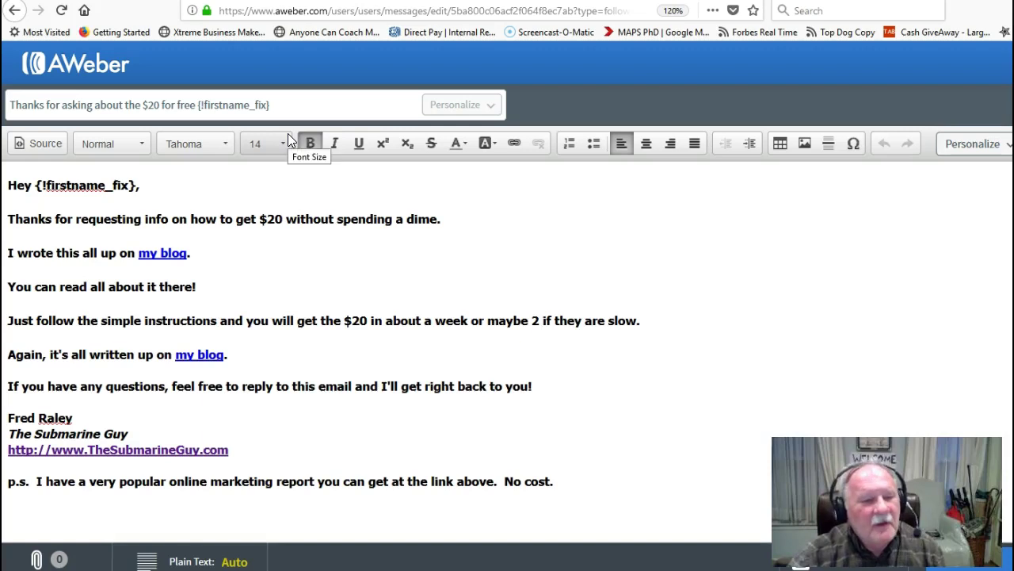
click(276, 144)
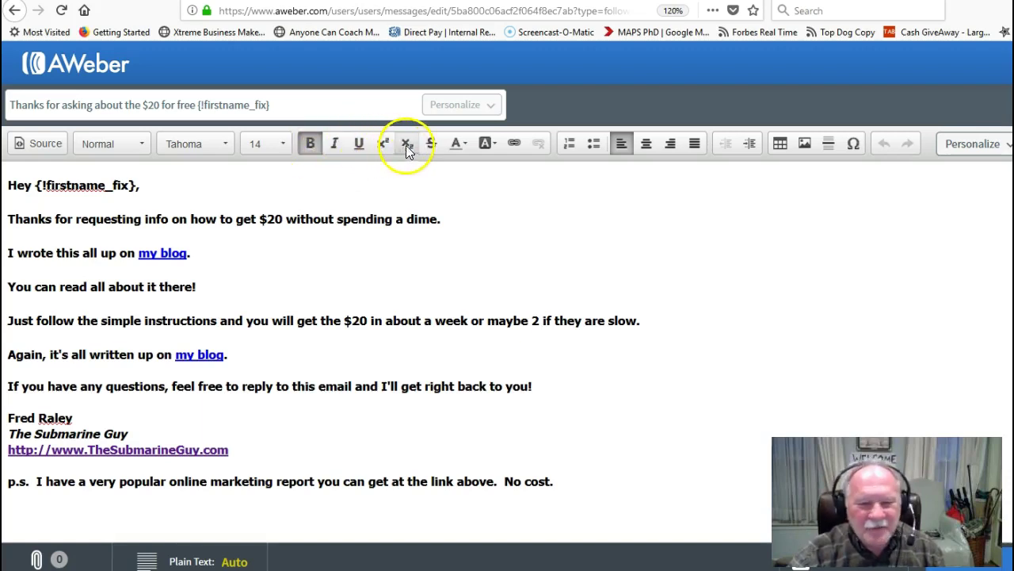
click(466, 144)
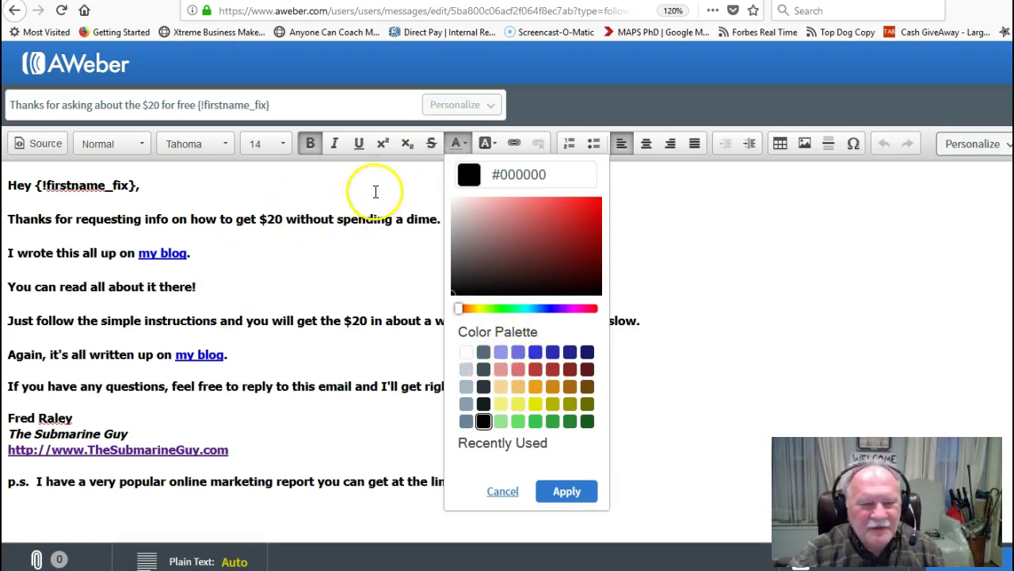
click(455, 143)
click(494, 147)
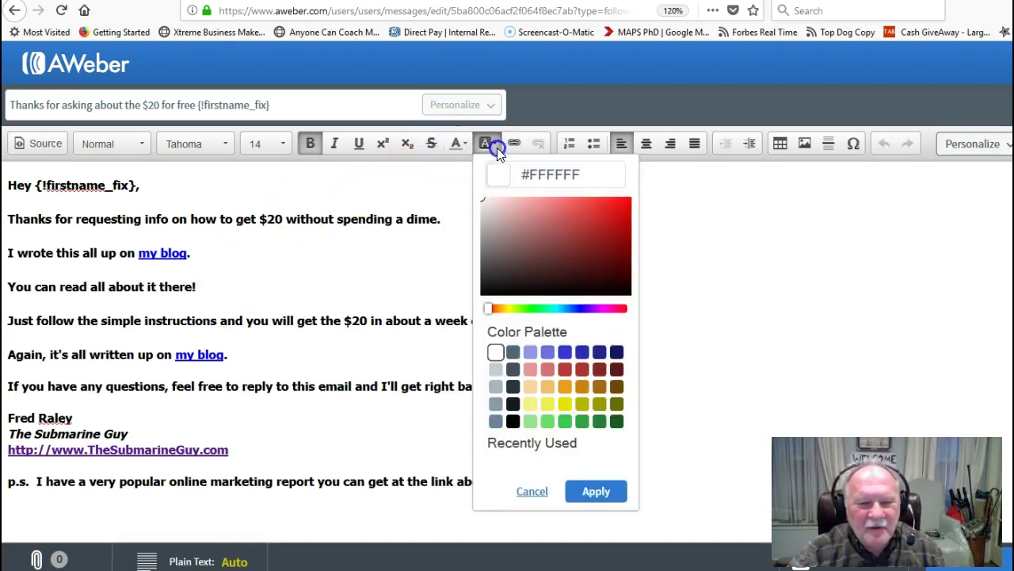
click(458, 144)
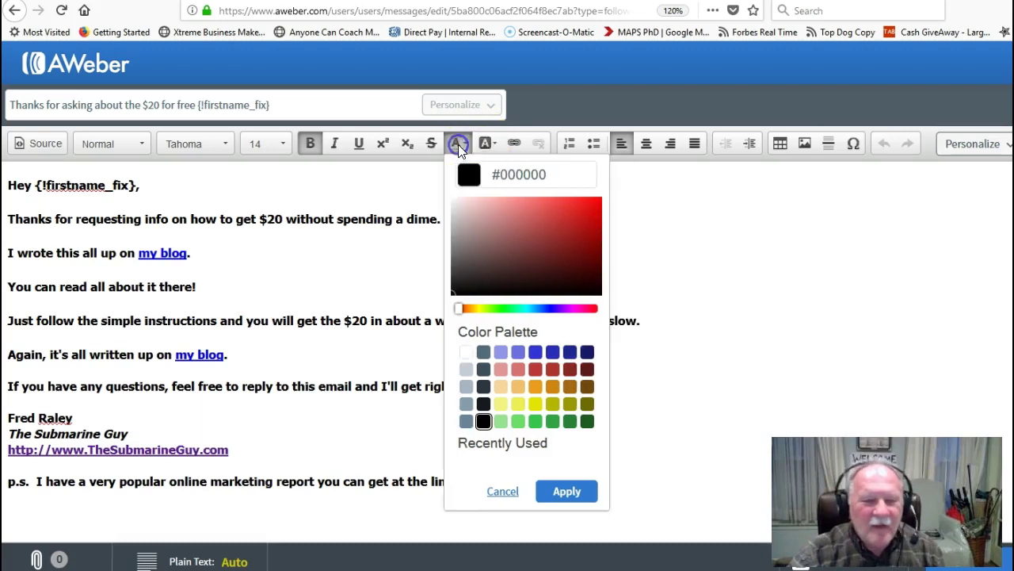
click(486, 143)
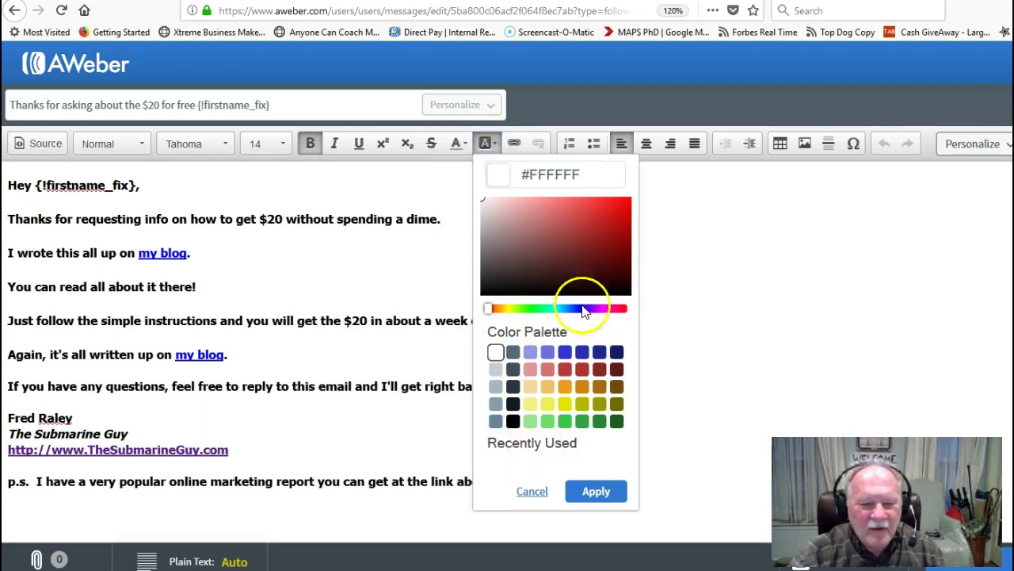
click(515, 143)
click(519, 141)
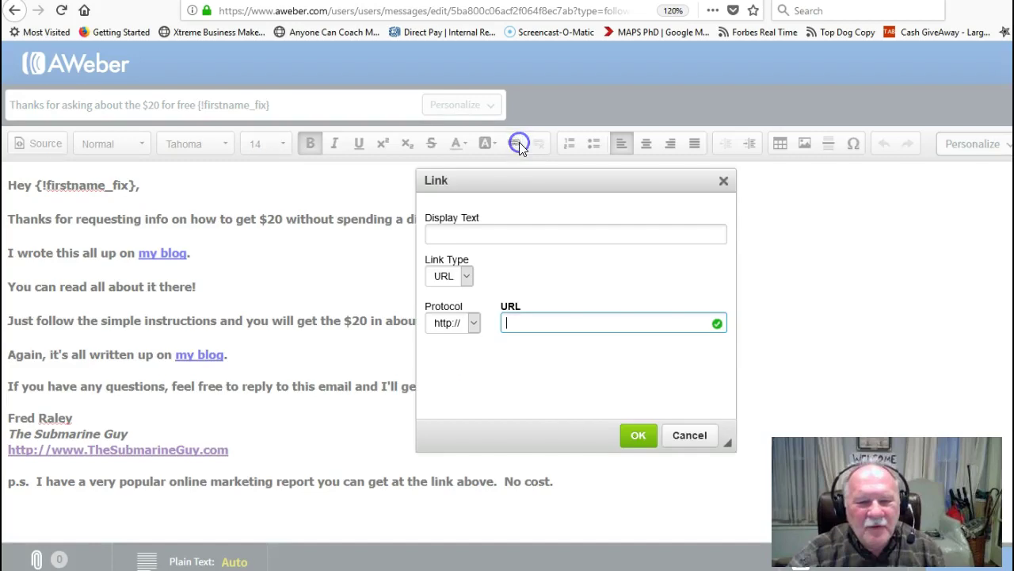
click(722, 183)
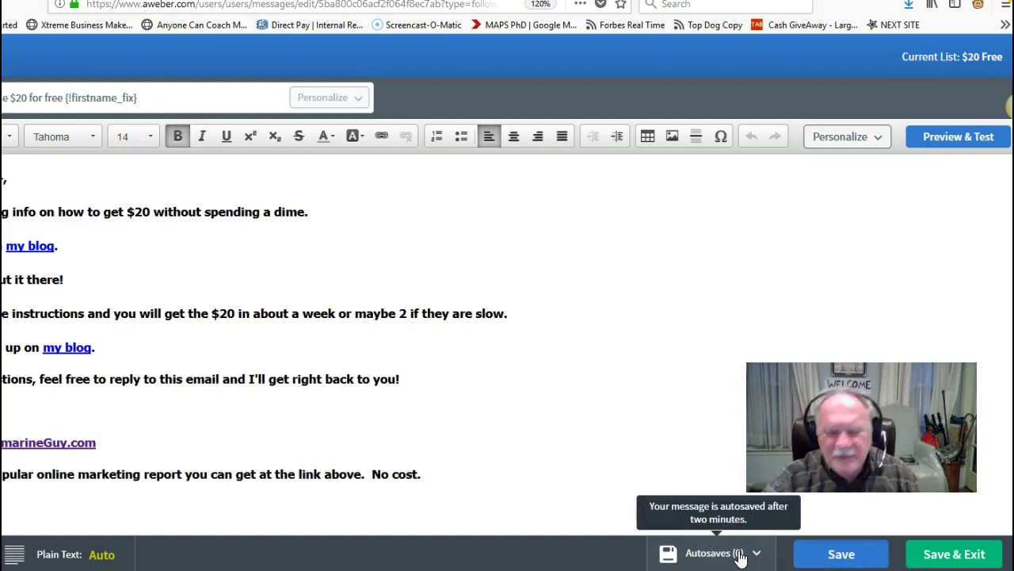
Step: Save message 1, 'Thanks for asking about the $20 for free'
click(853, 557)
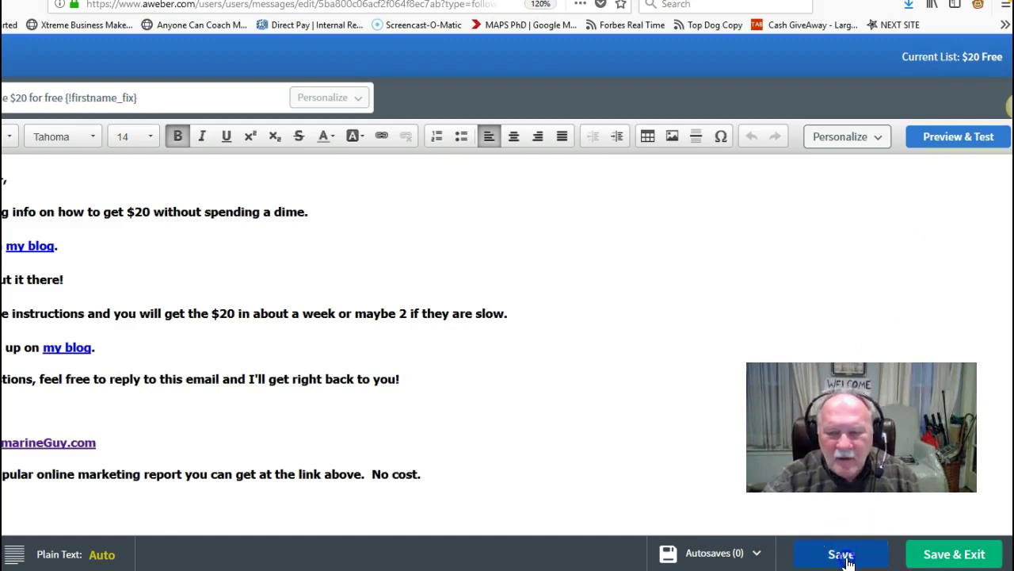
click(458, 430)
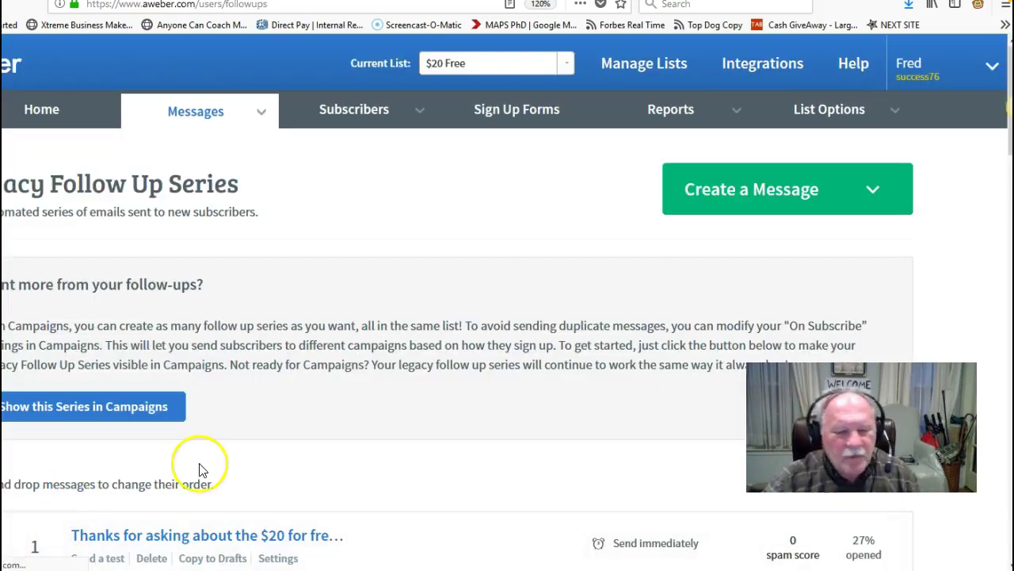
Step: Open List Options > List Settings for the $20 Free list
scroll(198, 471, down, 3)
scroll(196, 474, up, 3)
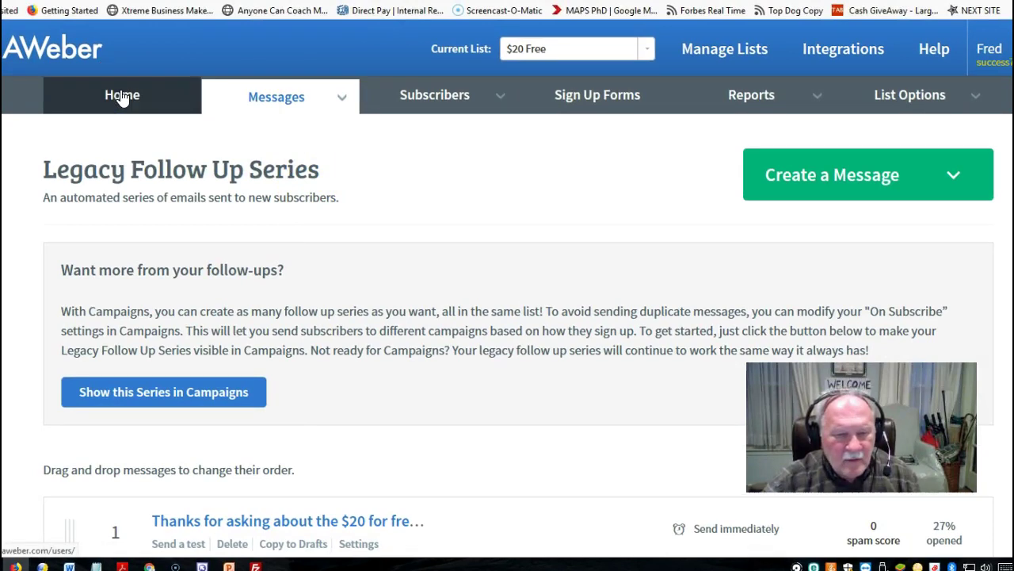
click(432, 99)
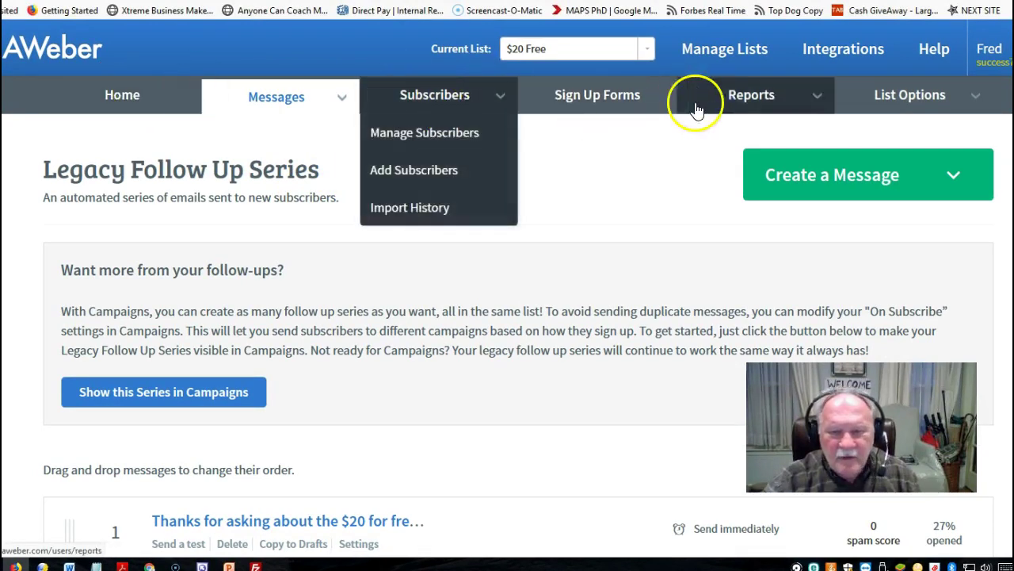
click(885, 97)
click(862, 133)
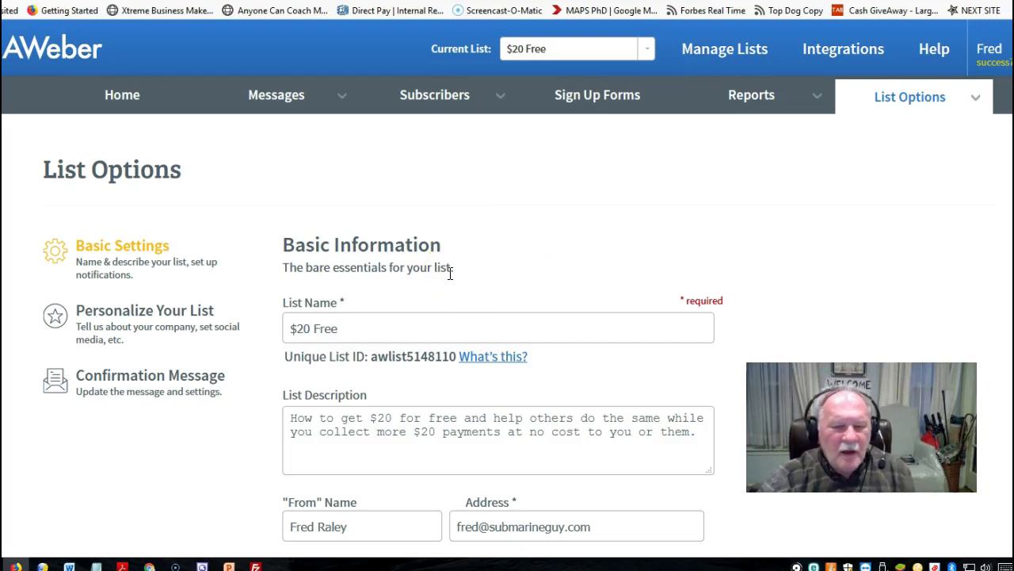
click(364, 337)
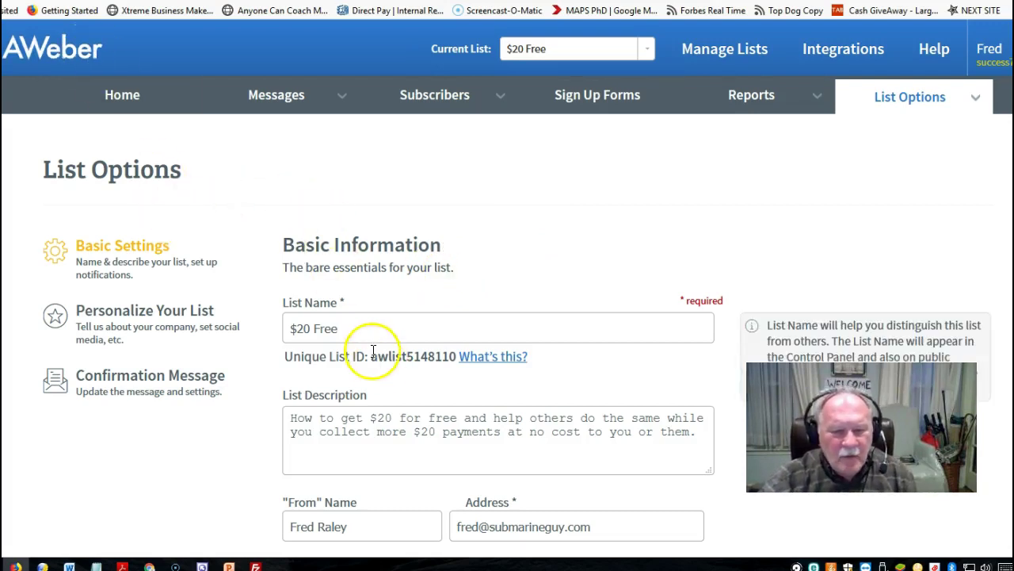
scroll(369, 290, down, 3)
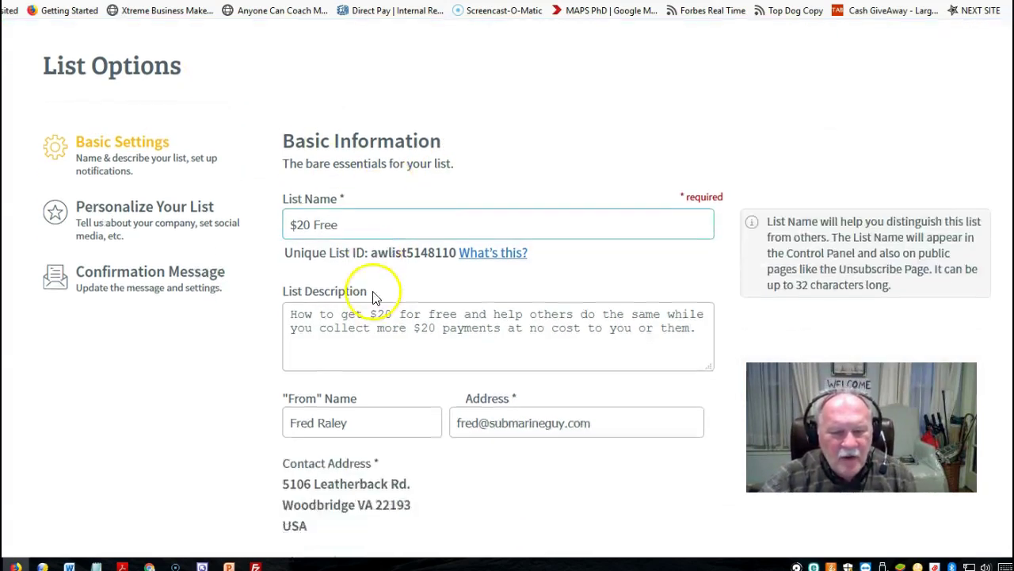
click(374, 290)
scroll(374, 290, down, 2)
scroll(374, 293, up, 5)
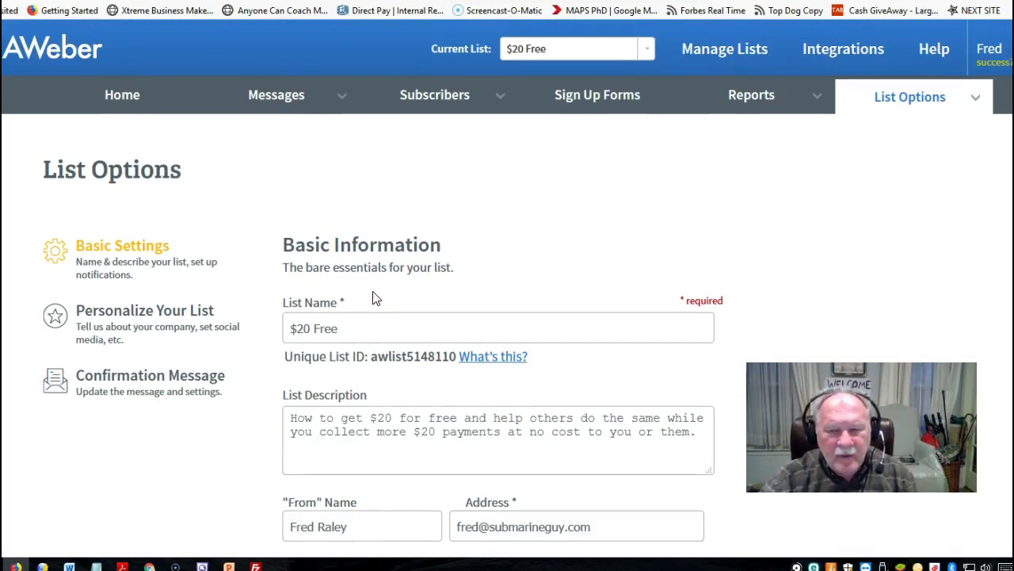
scroll(374, 296, down, 3)
scroll(61, 170, up, 2)
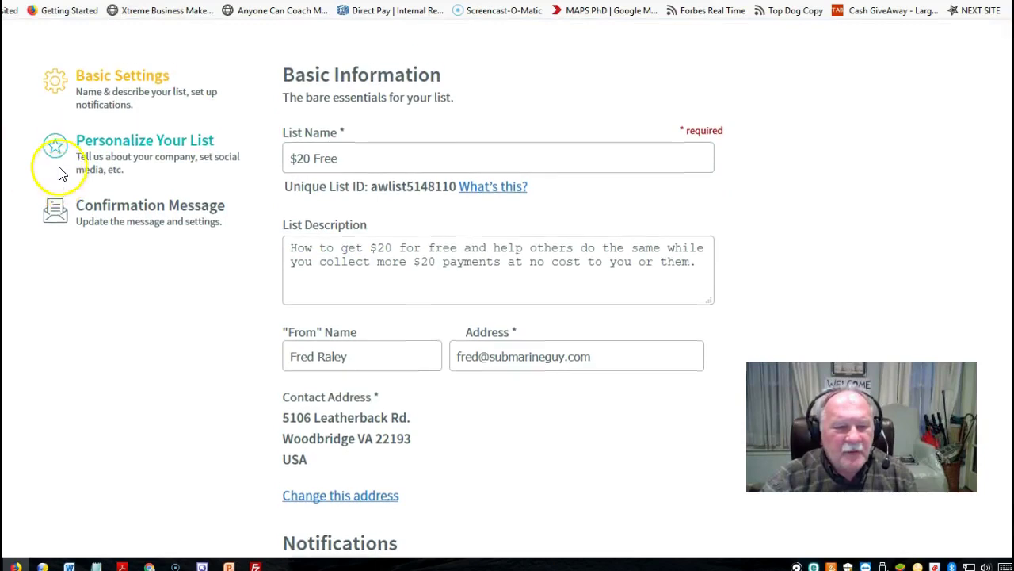
click(363, 238)
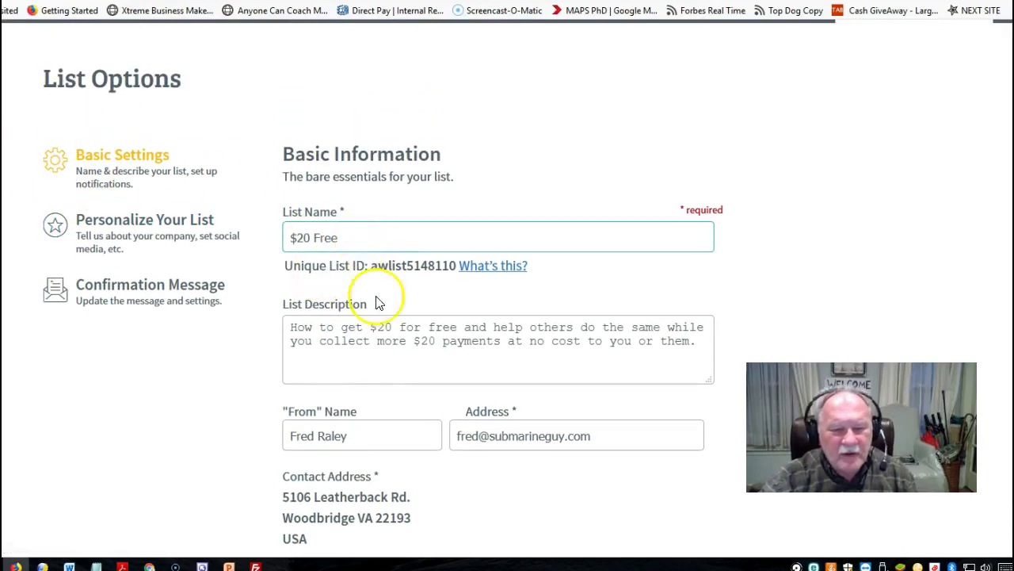
click(388, 341)
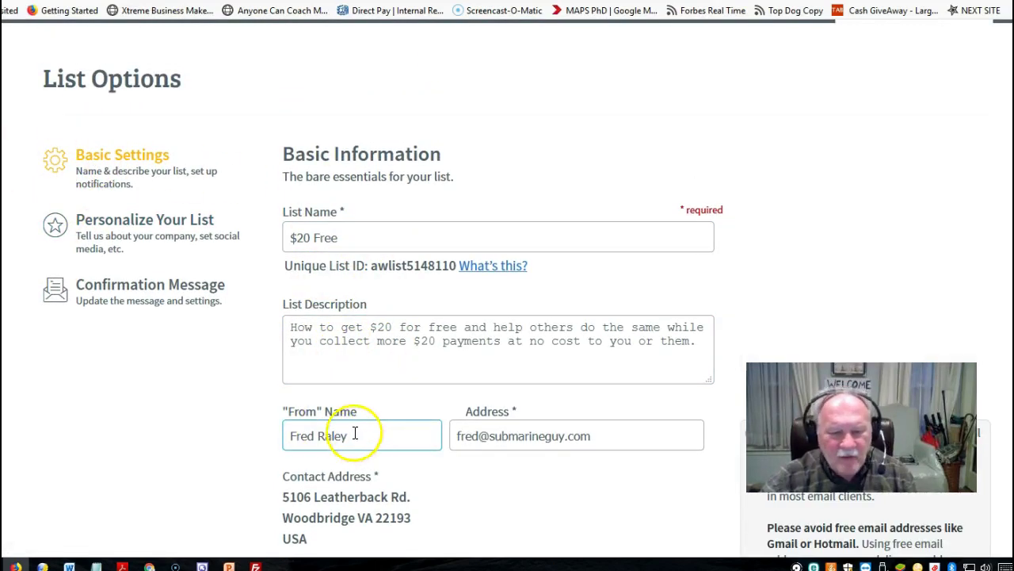
scroll(269, 436, down, 4)
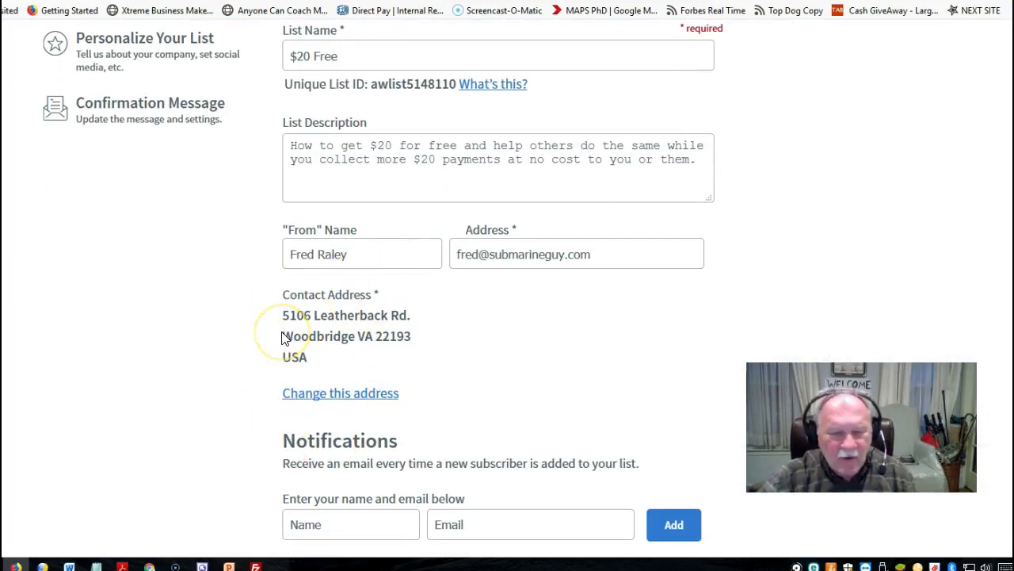
scroll(283, 337, down, 4)
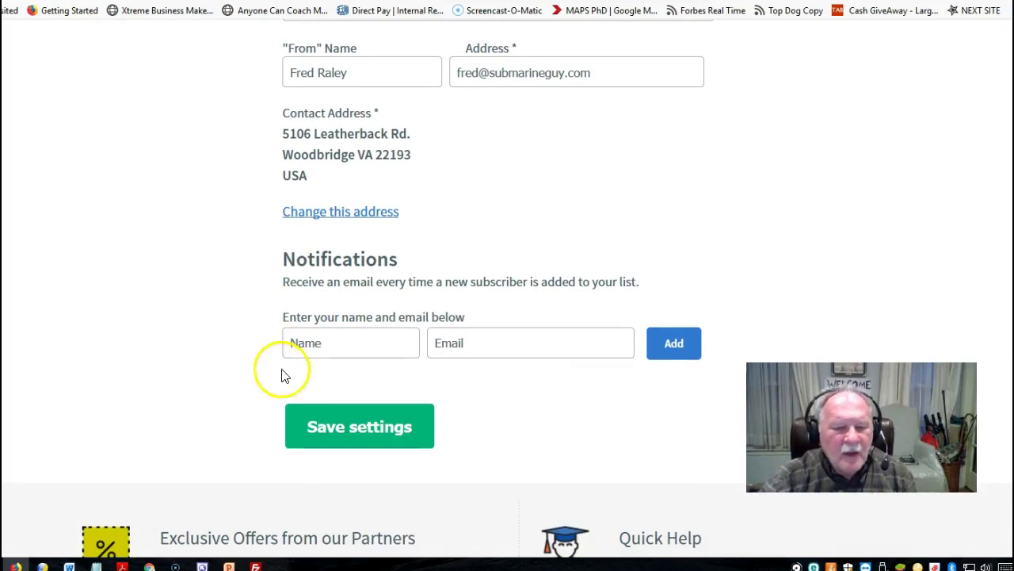
click(312, 343)
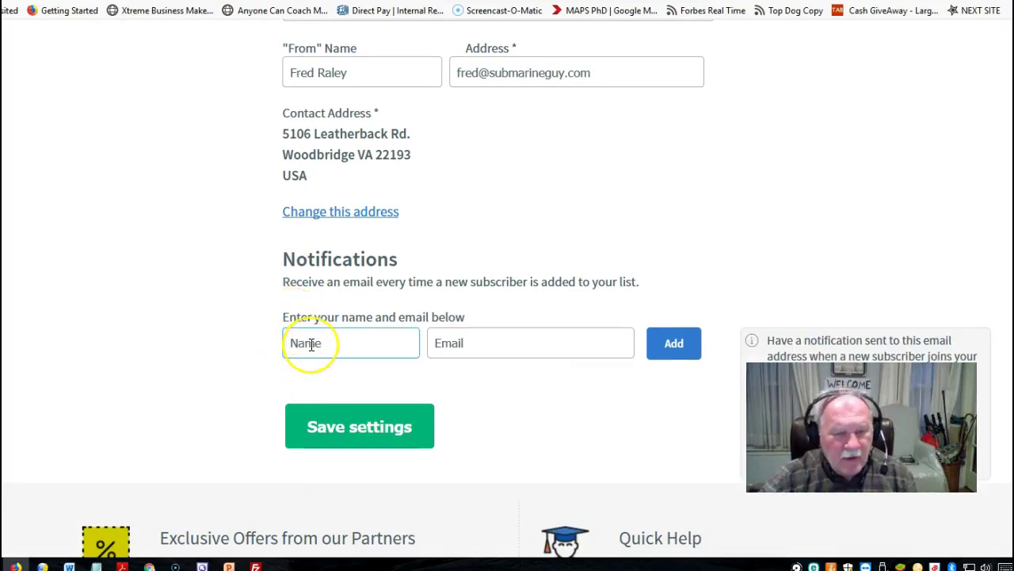
click(458, 343)
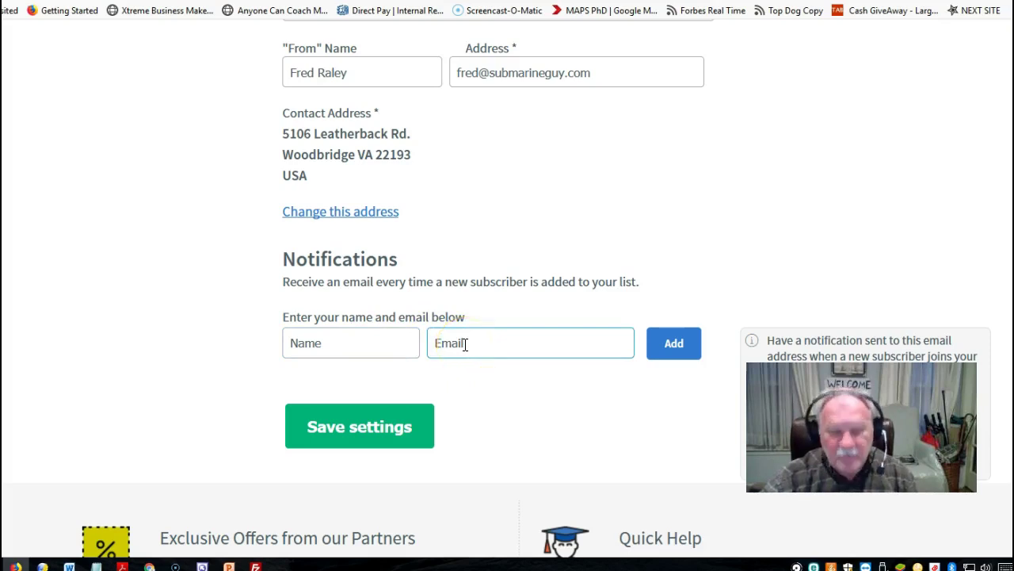
click(653, 357)
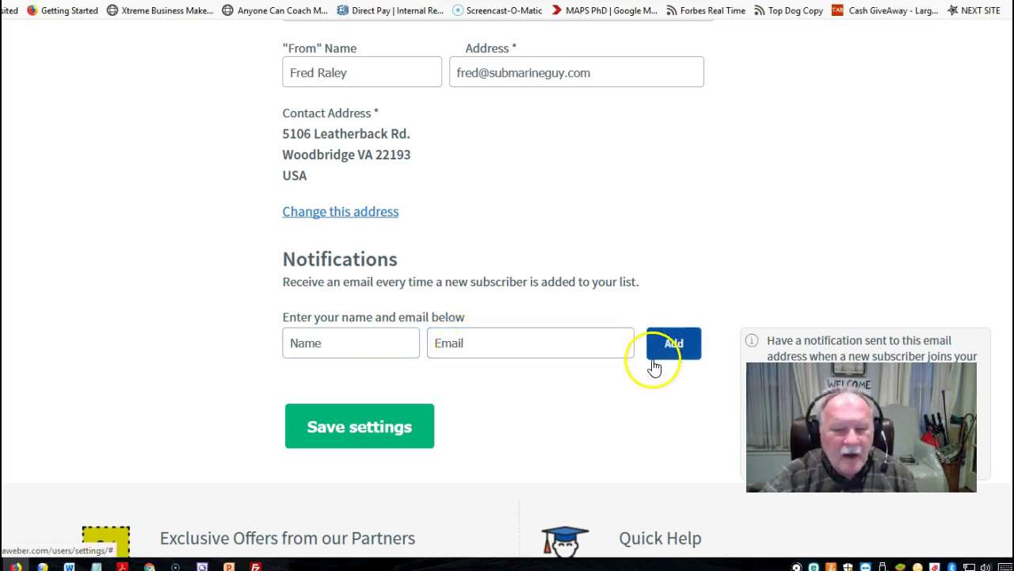
click(508, 347)
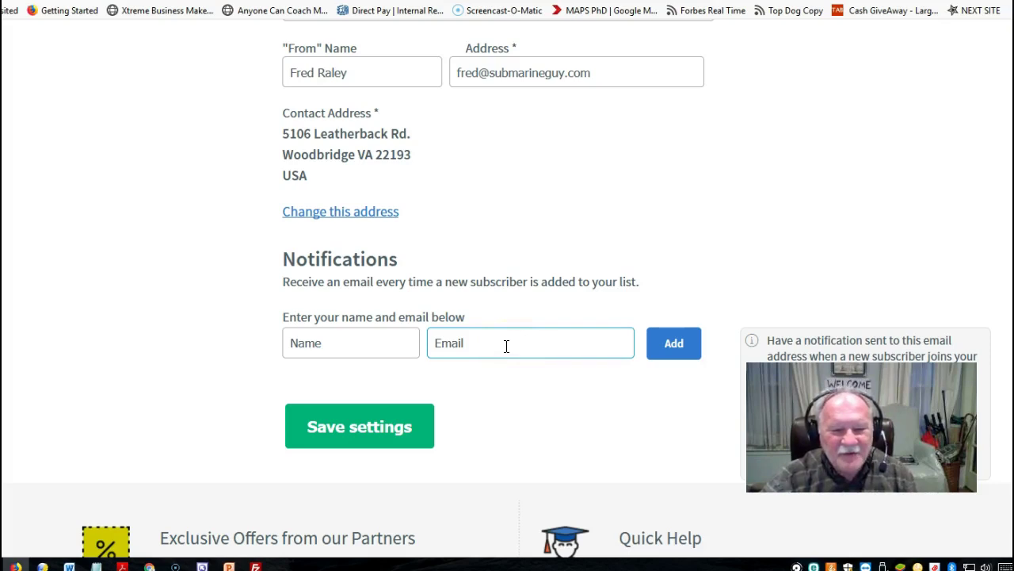
click(219, 359)
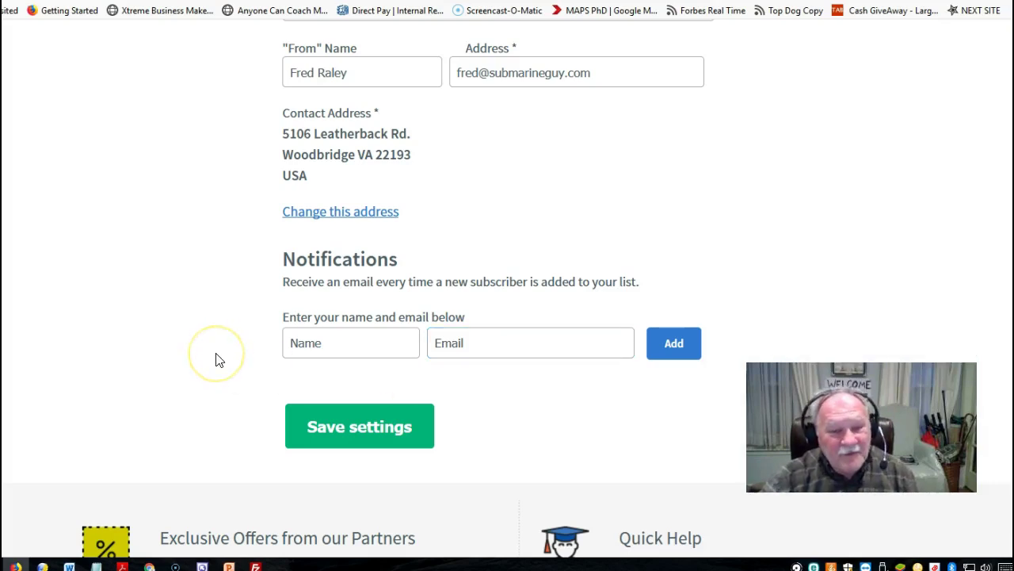
click(578, 342)
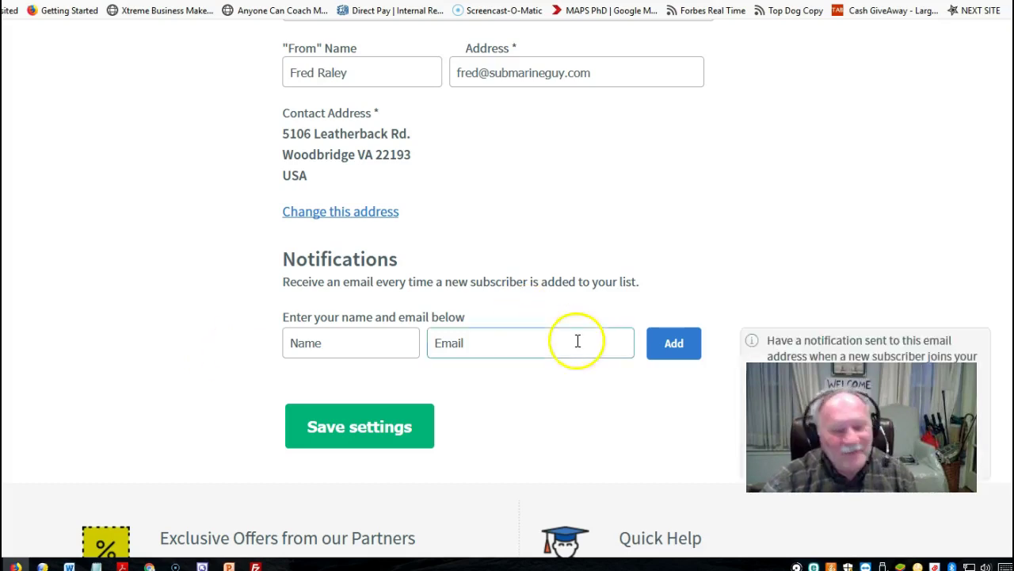
scroll(294, 341, up, 6)
click(269, 342)
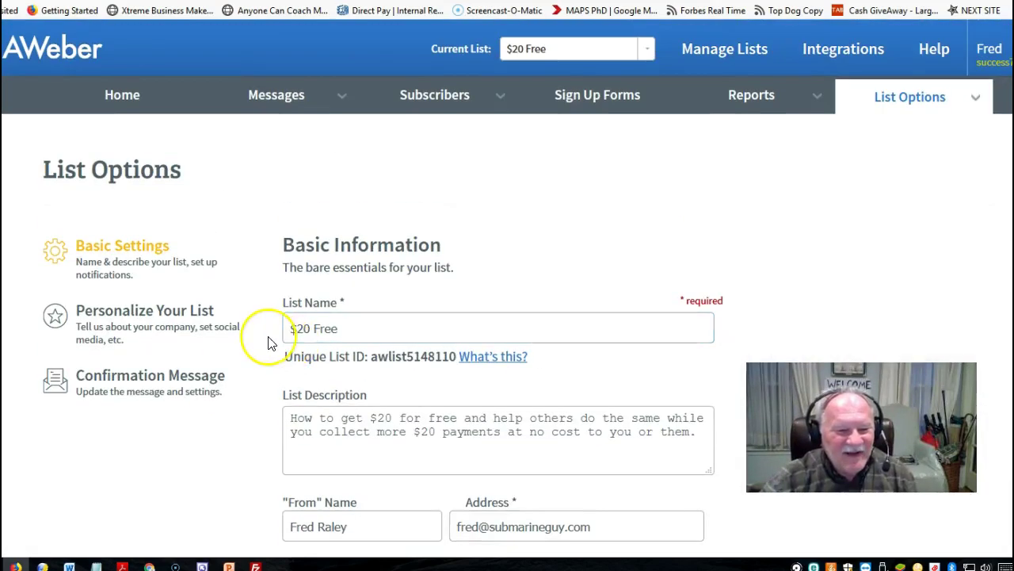
Step: Open Personalize Your List and review the company name, website URL and empty email signature
click(122, 311)
scroll(134, 298, down, 1)
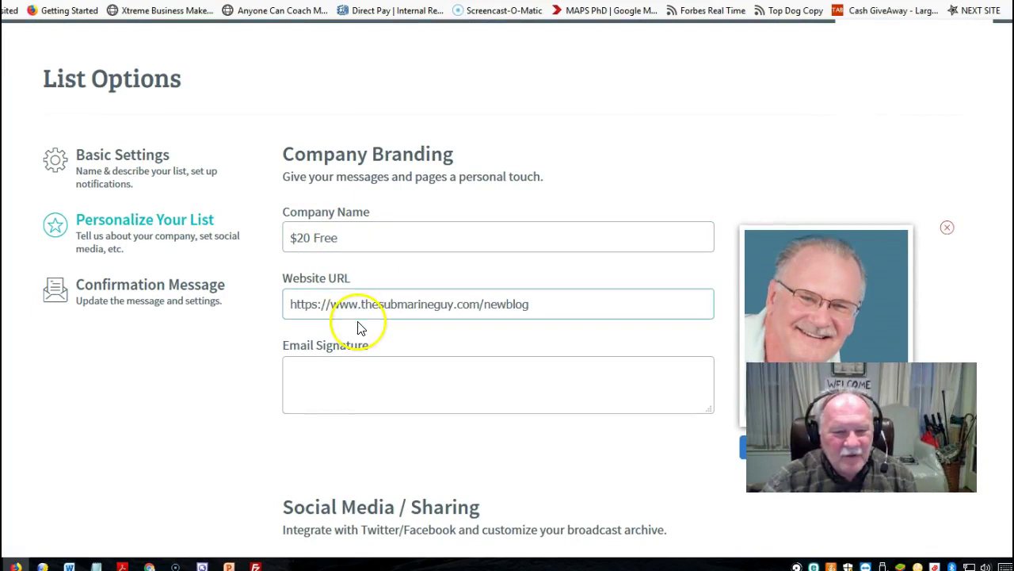
click(336, 374)
scroll(335, 374, down, 1)
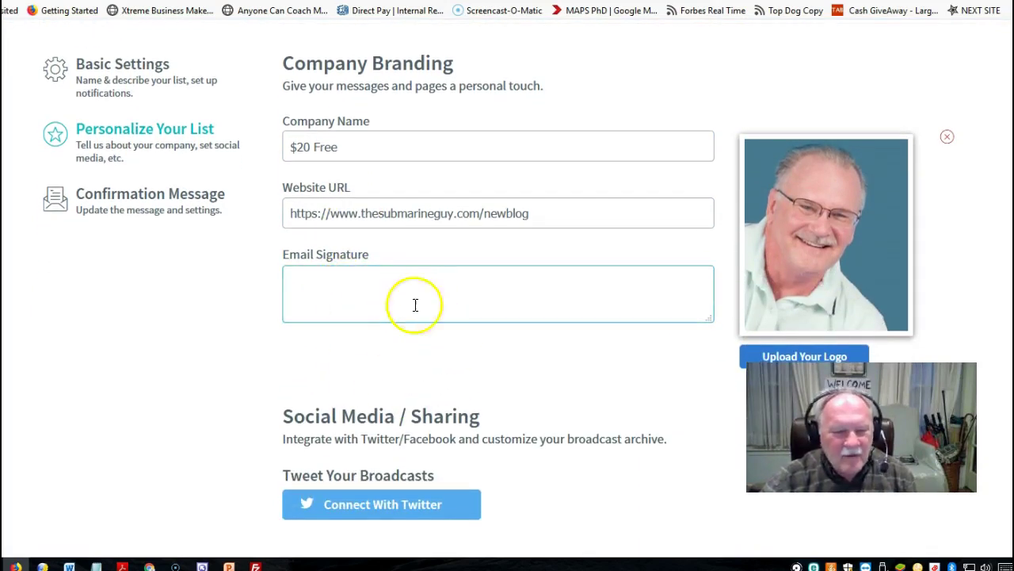
click(246, 418)
scroll(246, 417, down, 3)
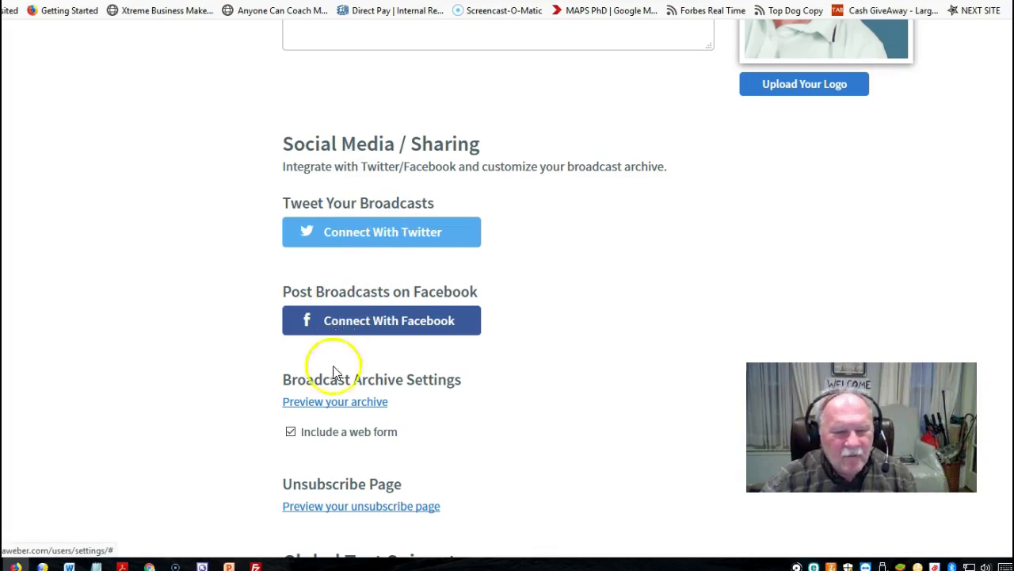
scroll(329, 391, down, 3)
scroll(277, 296, down, 4)
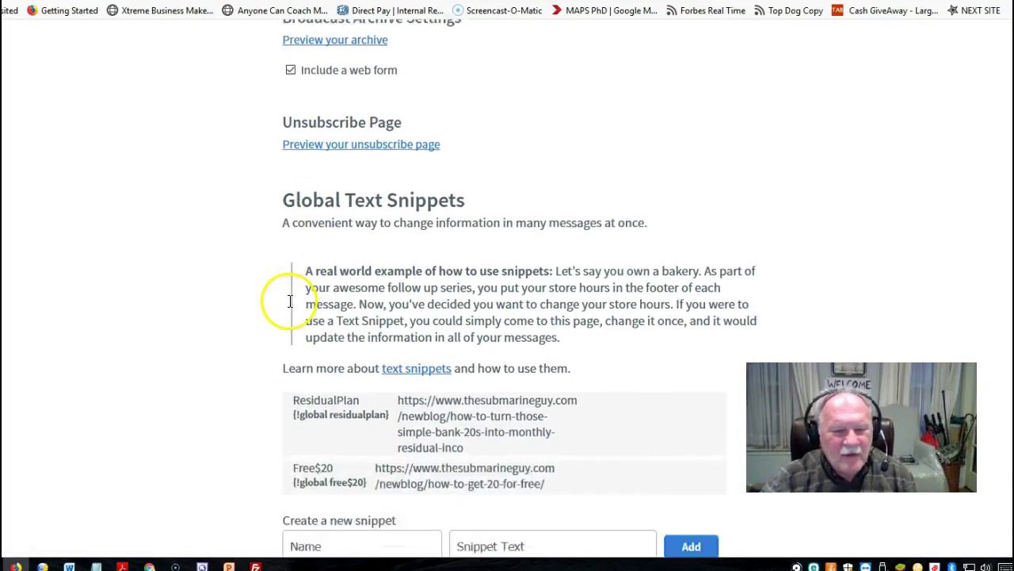
scroll(288, 300, up, 10)
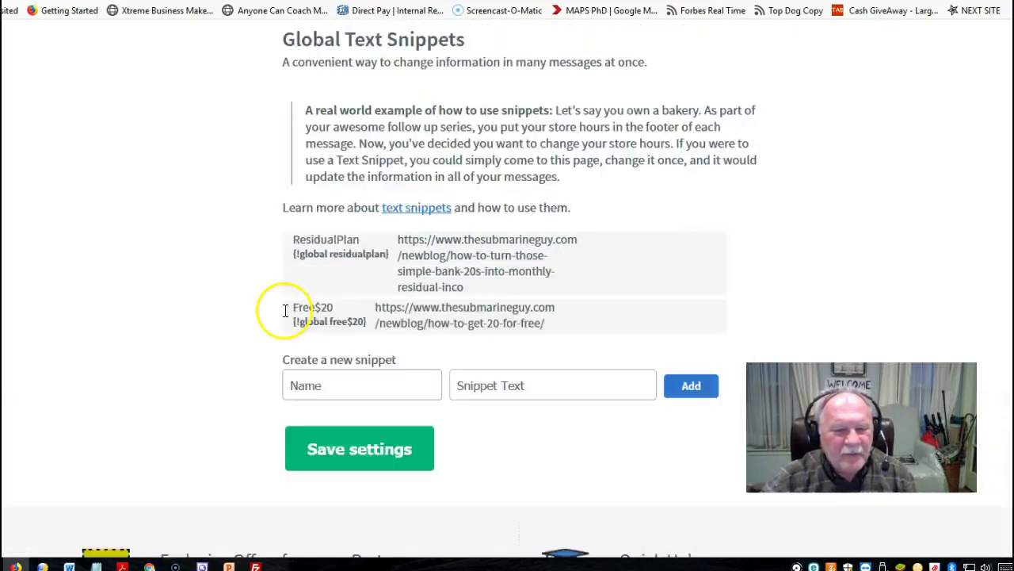
scroll(285, 317, up, 2)
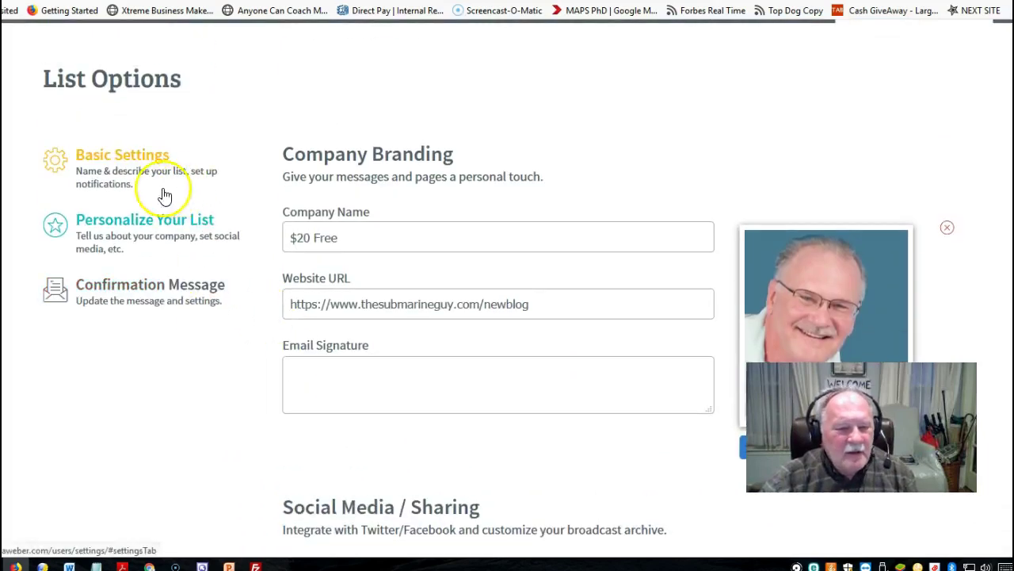
Step: Scroll through the confirmation message preview, then return to Basic Settings
click(142, 293)
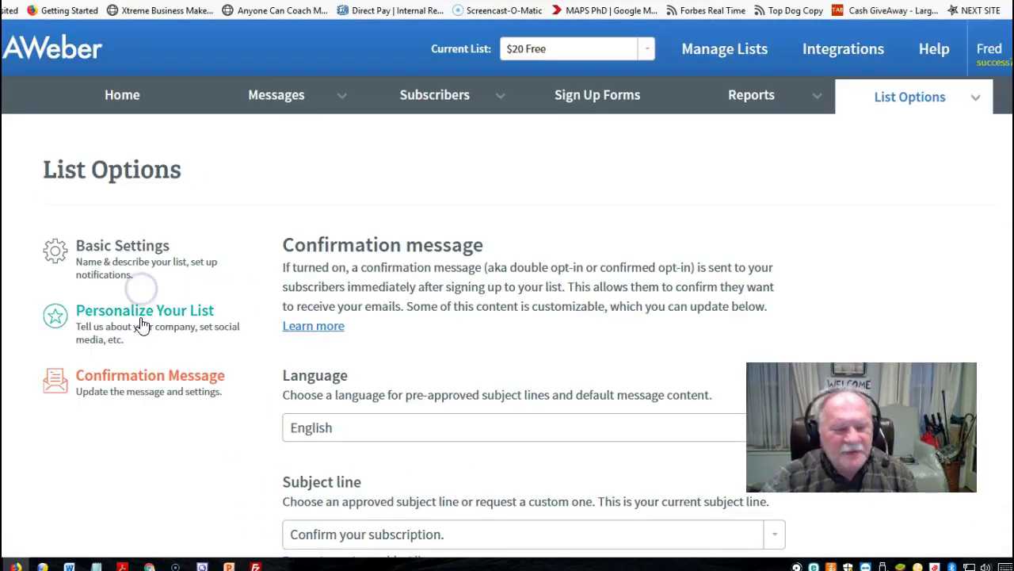
scroll(141, 329, down, 3)
scroll(140, 331, down, 4)
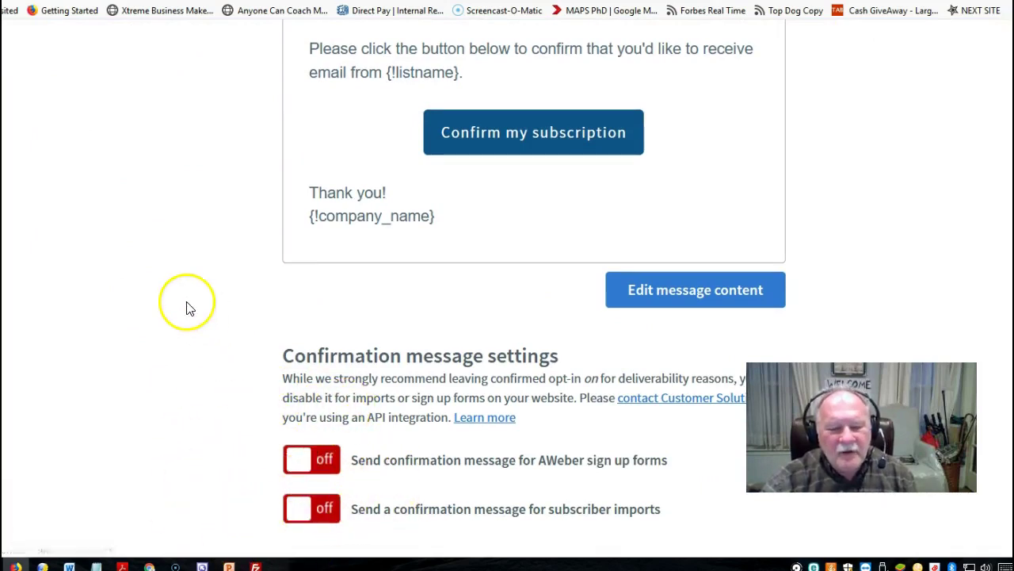
scroll(188, 307, up, 3)
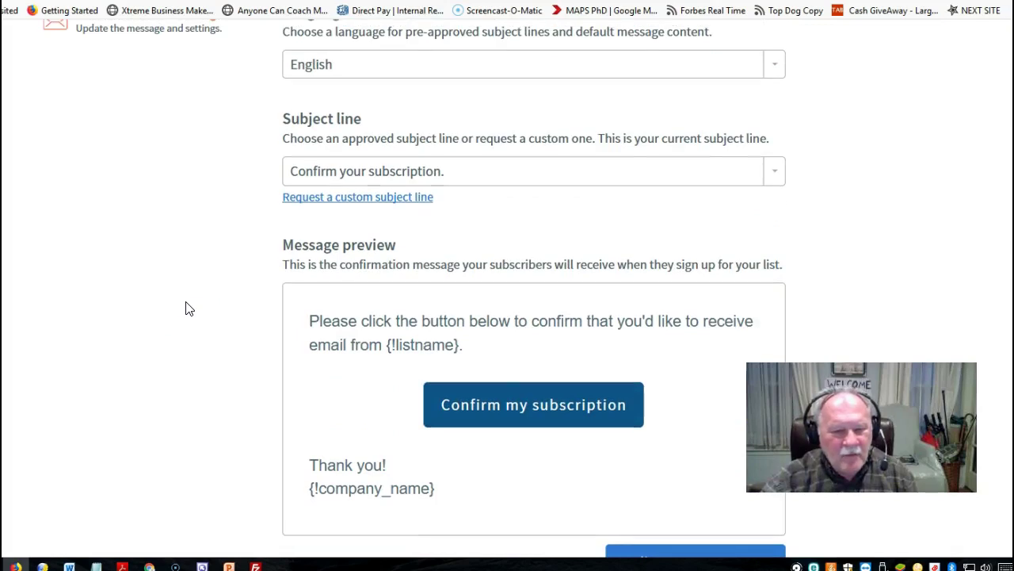
scroll(180, 309, up, 3)
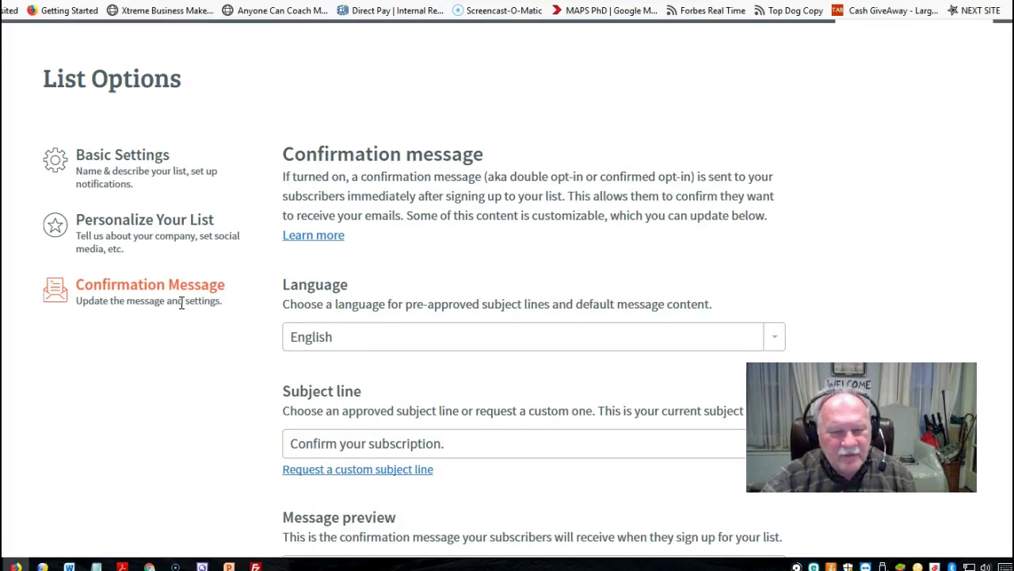
click(118, 154)
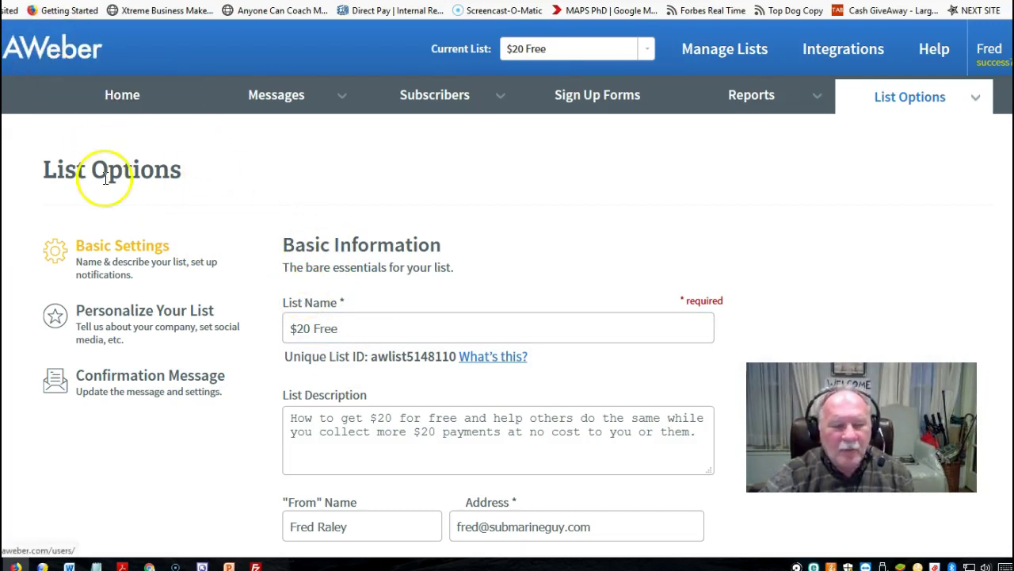
Step: Reopen the confirmation message settings briefly and go back to Basic Settings
click(138, 385)
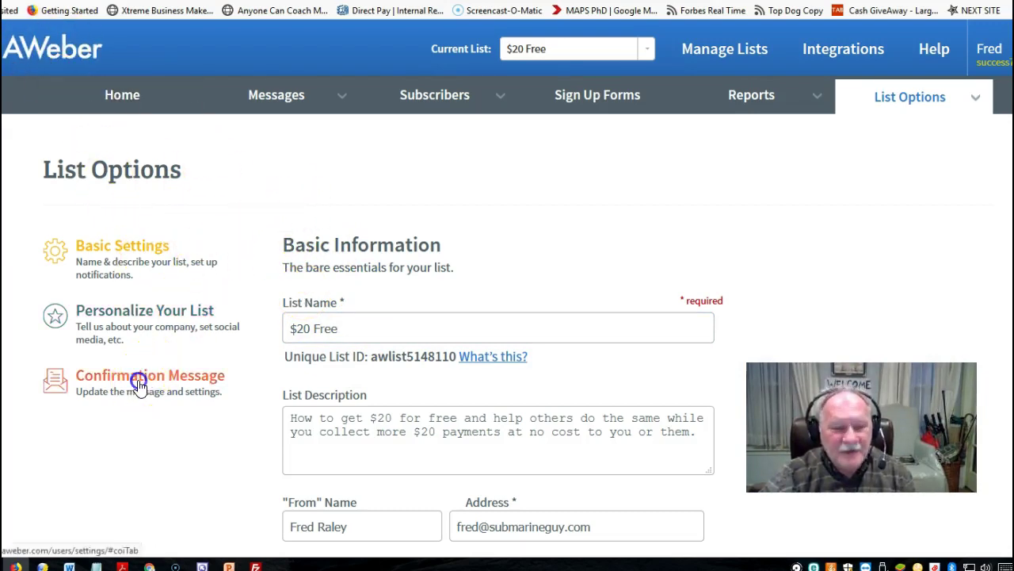
scroll(214, 140, down, 6)
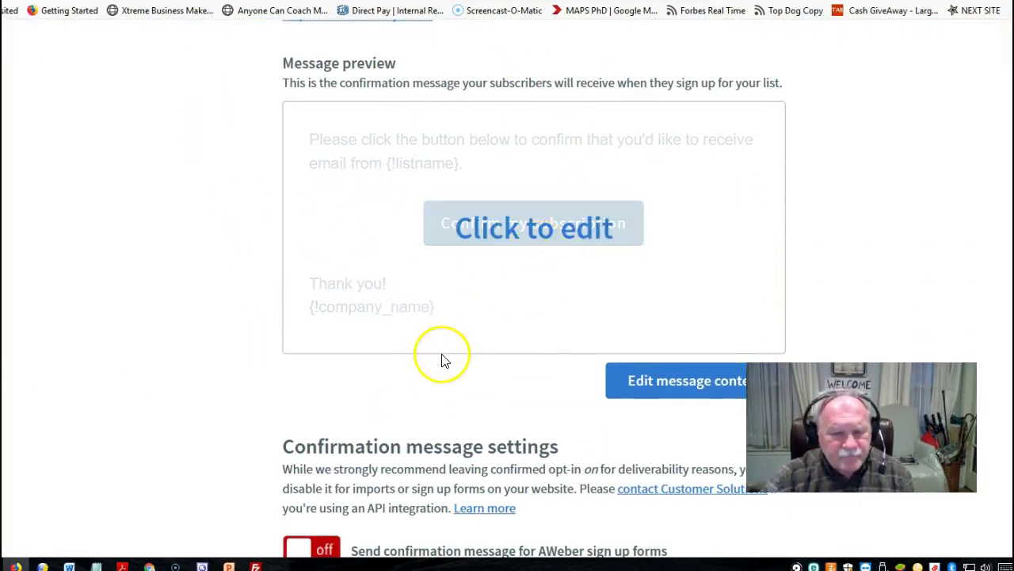
scroll(83, 150, up, 8)
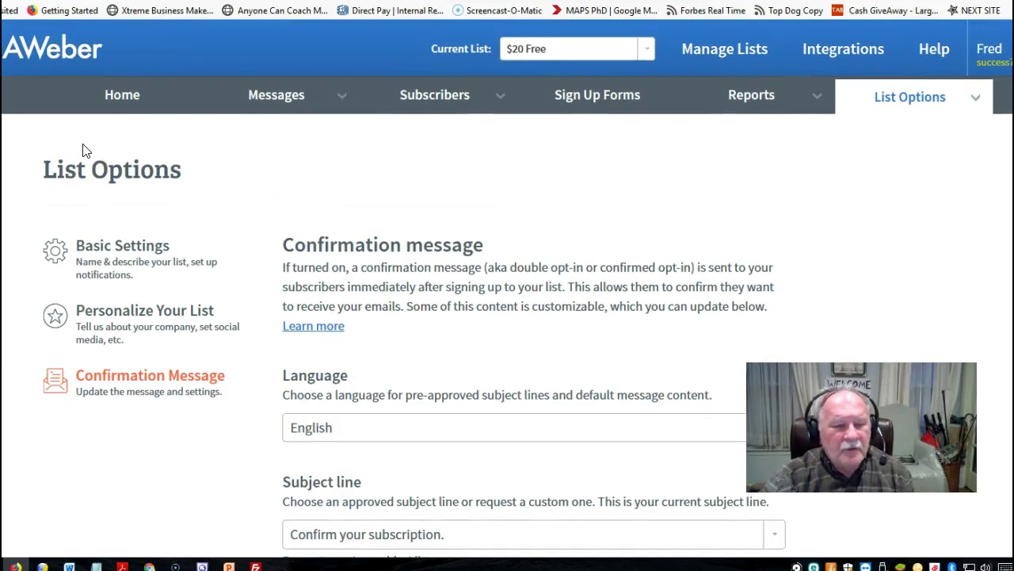
click(78, 247)
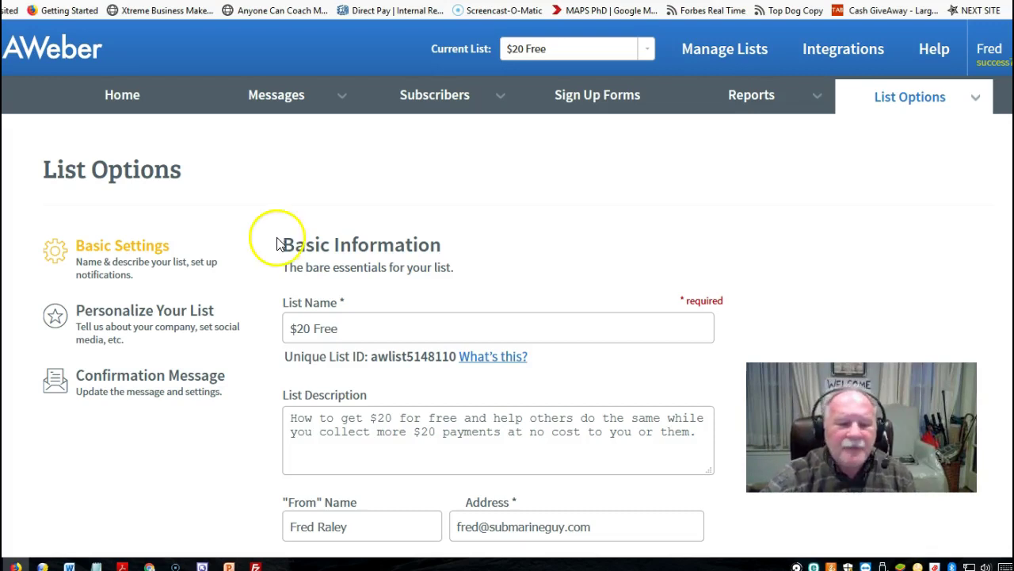
Step: Scroll Basic Settings, then switch to the empty Messages Drafts page
scroll(276, 249, down, 5)
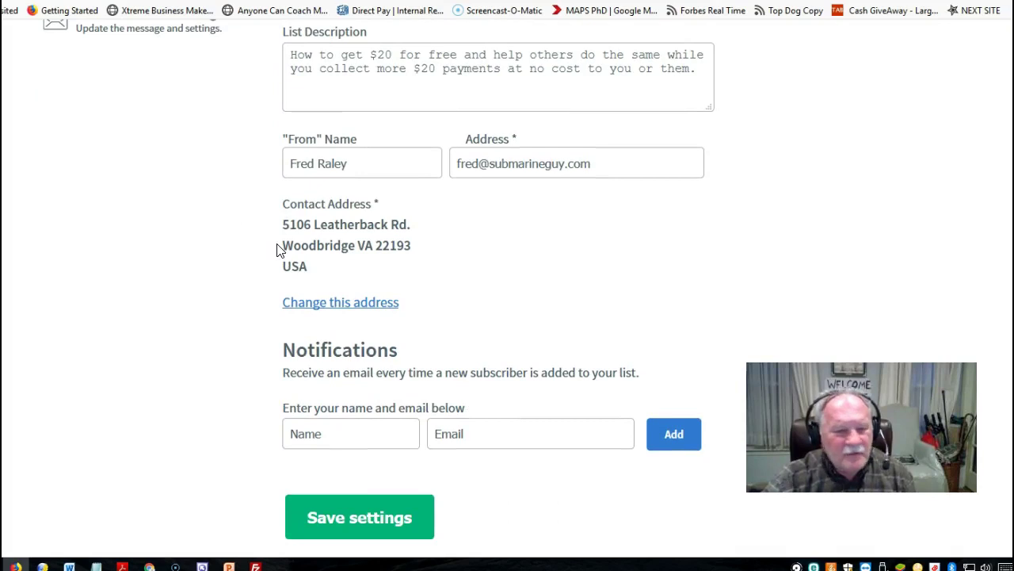
scroll(277, 250, down, 2)
scroll(277, 250, up, 7)
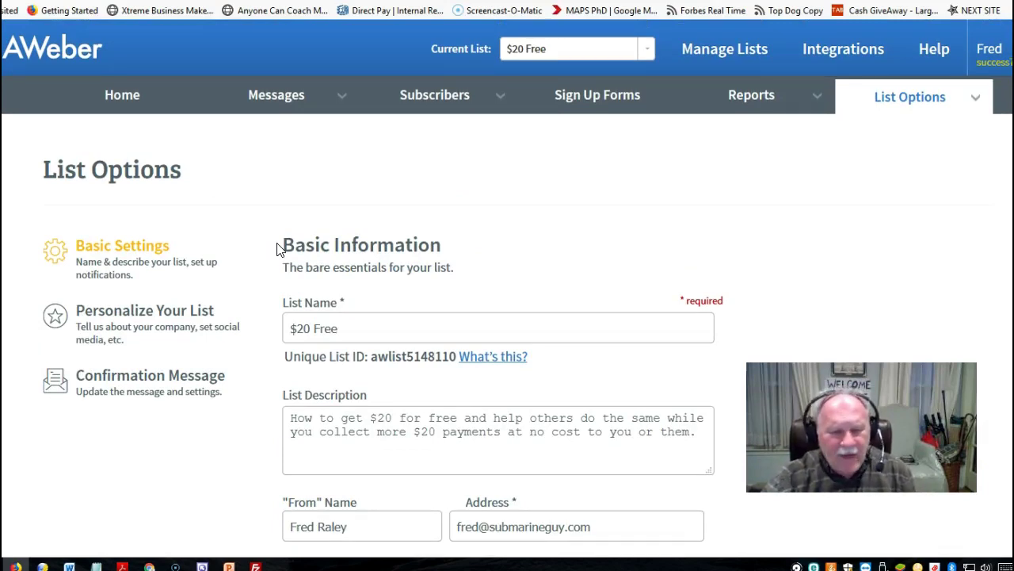
click(276, 92)
click(258, 147)
mouse_move(249, 95)
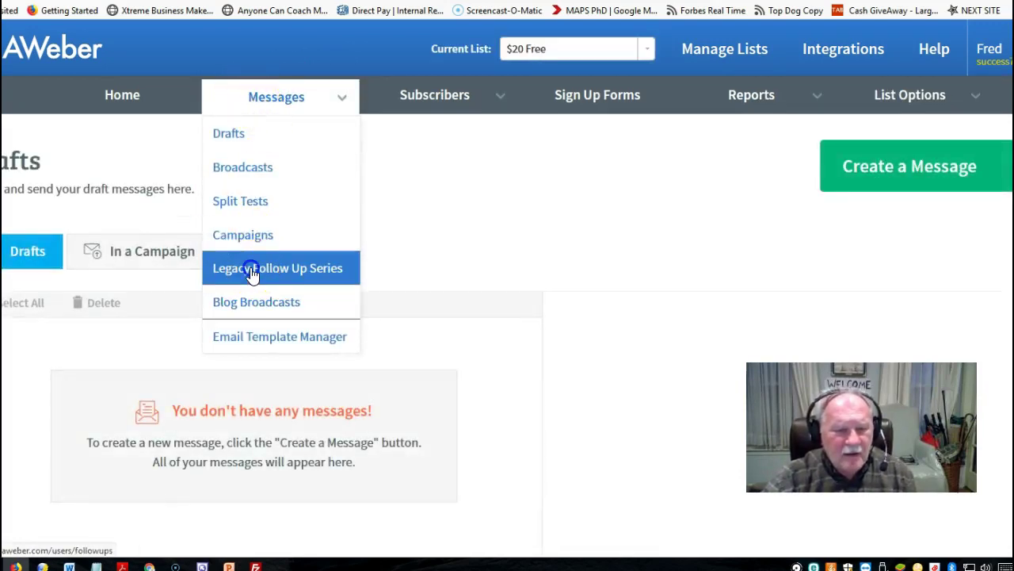
Step: Open the Legacy Follow Up Series messages and look over the top of the list
click(306, 266)
scroll(317, 272, down, 3)
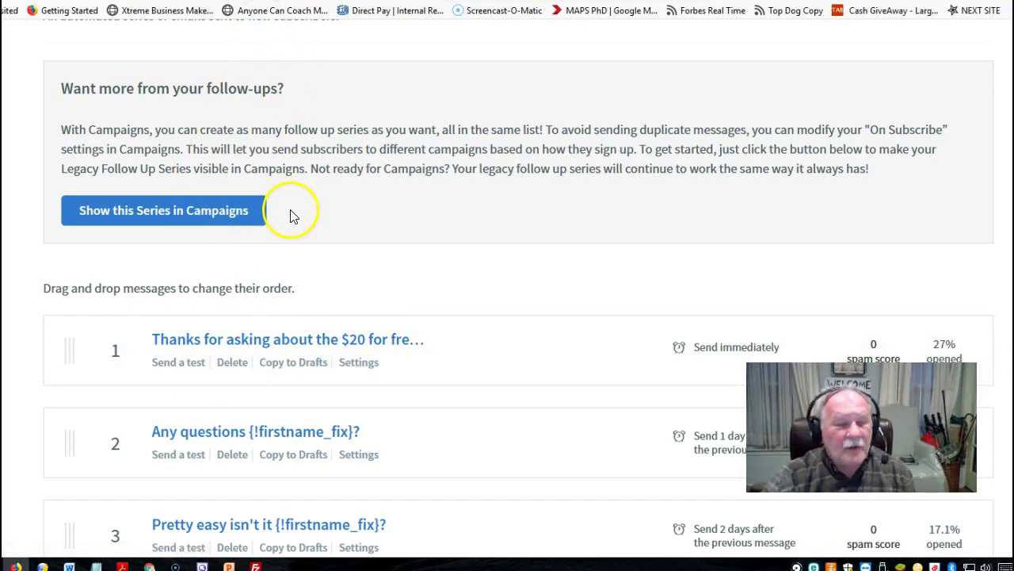
scroll(290, 215, down, 1)
scroll(284, 220, up, 3)
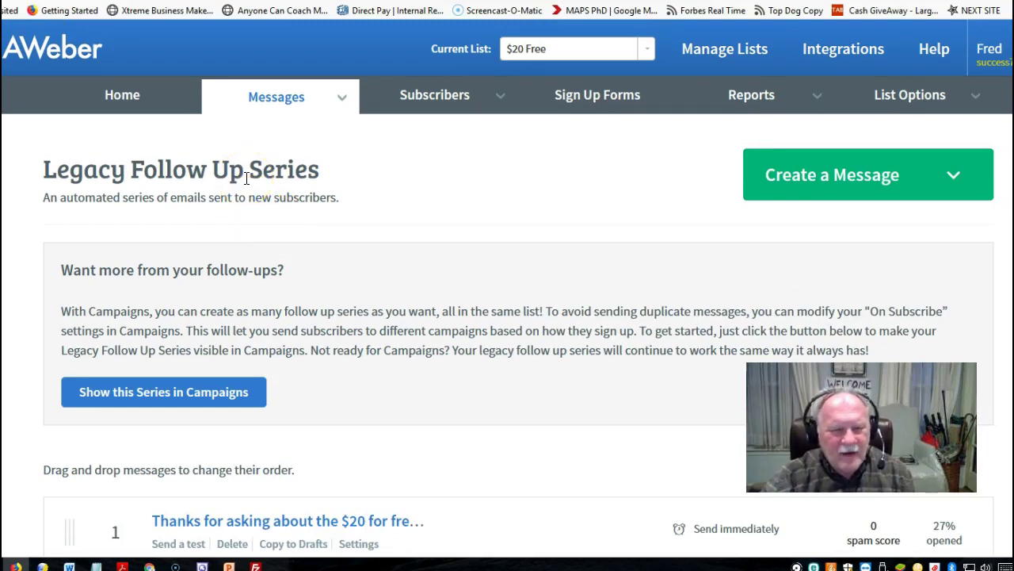
mouse_move(294, 117)
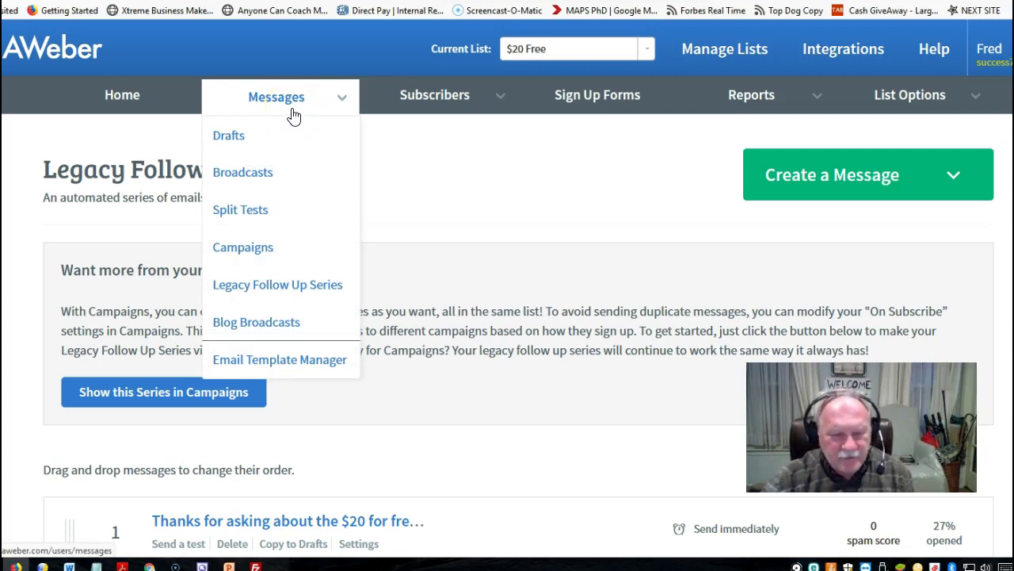
scroll(277, 127, down, 3)
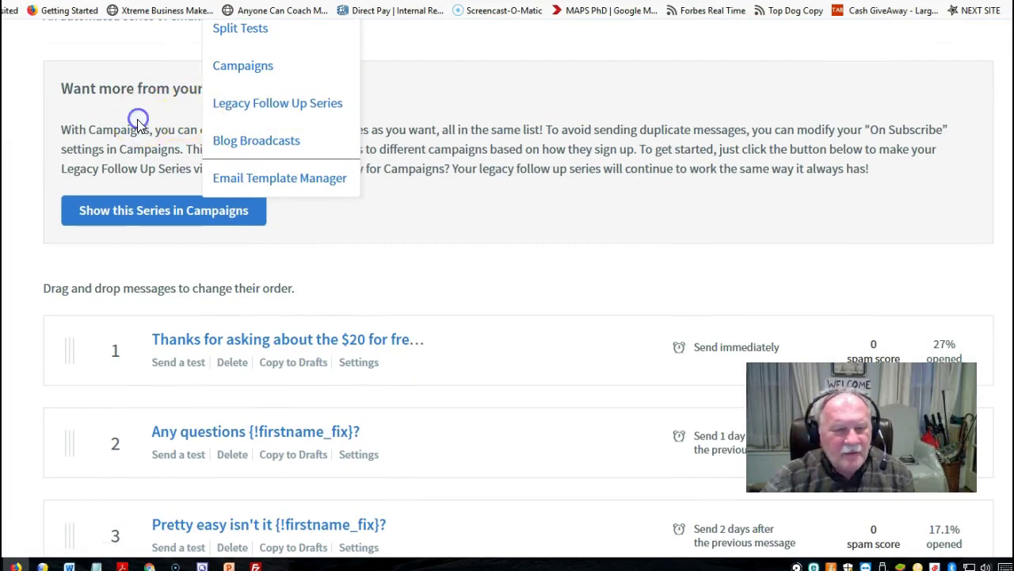
scroll(138, 123, down, 3)
scroll(432, 215, up, 5)
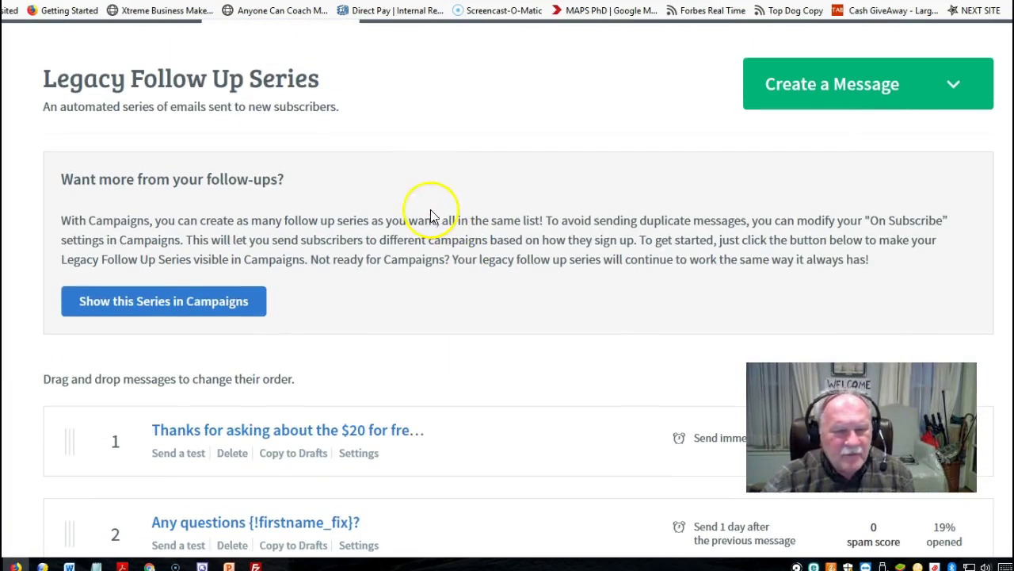
scroll(351, 225, down, 5)
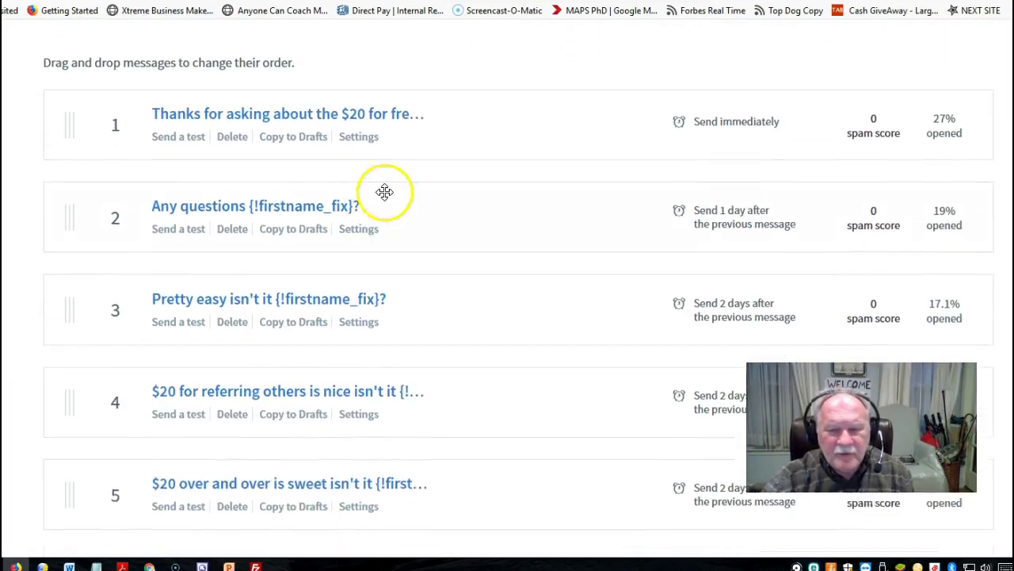
scroll(397, 206, up, 1)
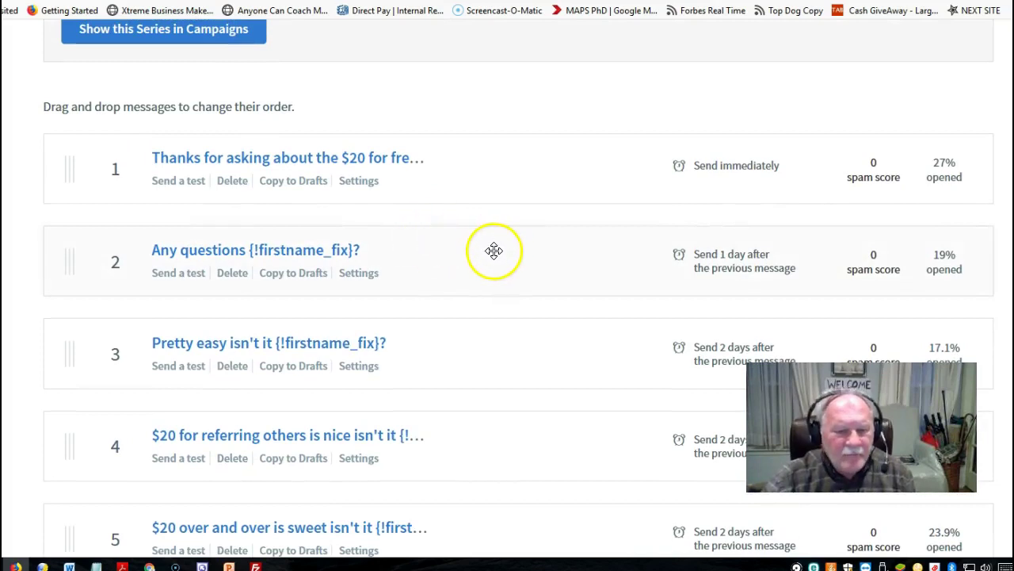
scroll(475, 230, down, 2)
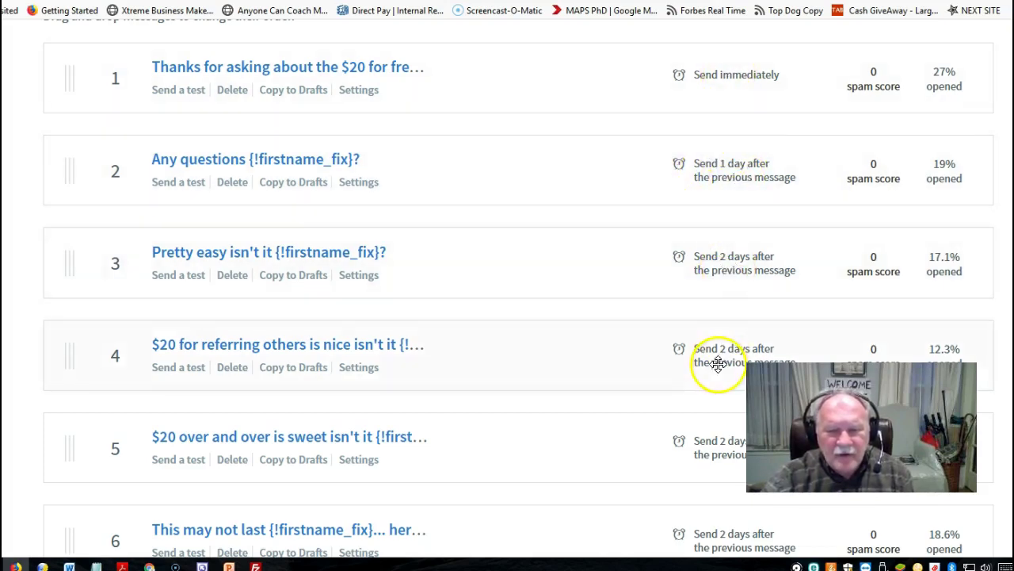
Step: Scroll down through the series to the later follow-up messages
scroll(557, 336, down, 9)
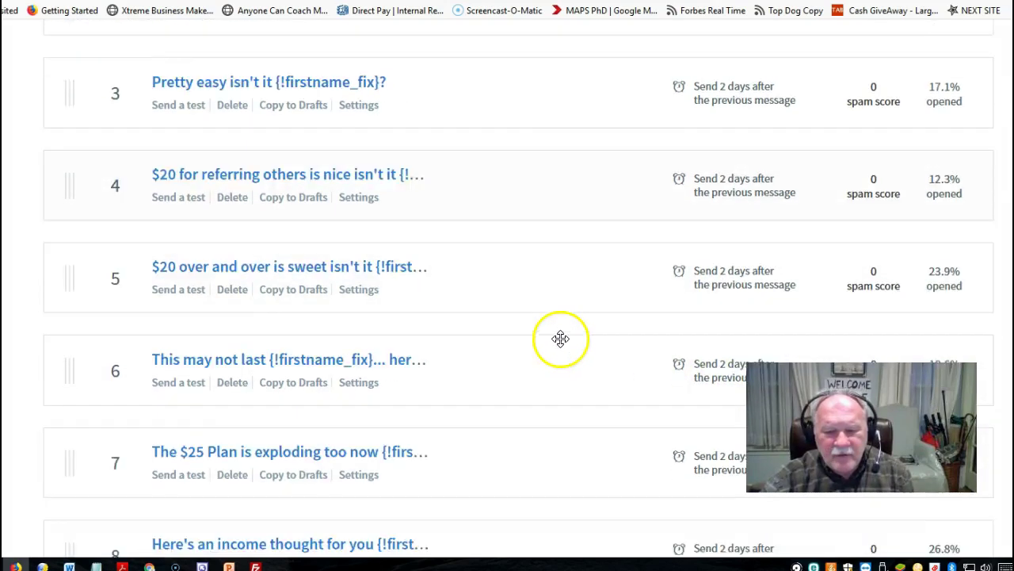
scroll(558, 336, down, 1)
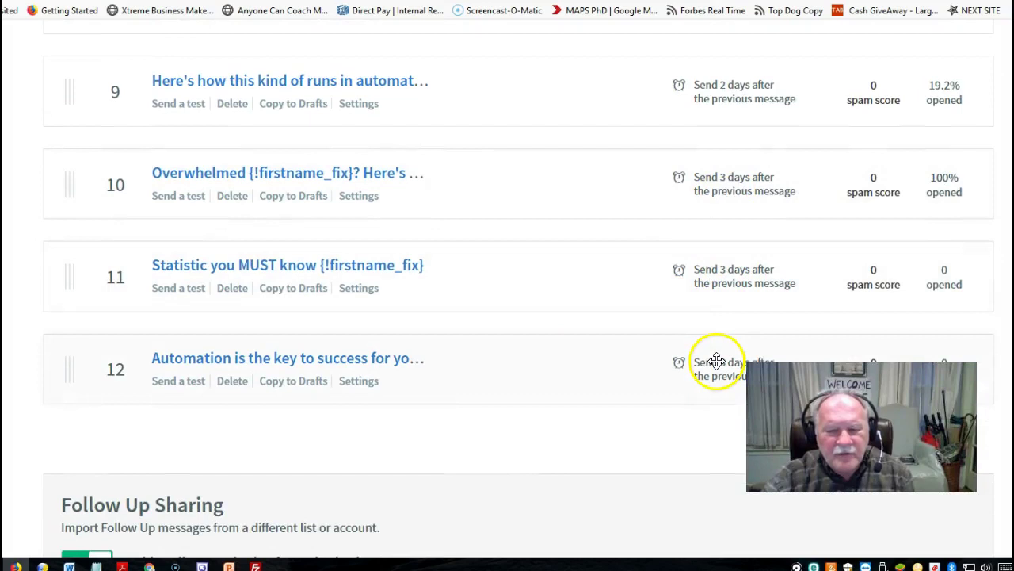
scroll(111, 357, down, 1)
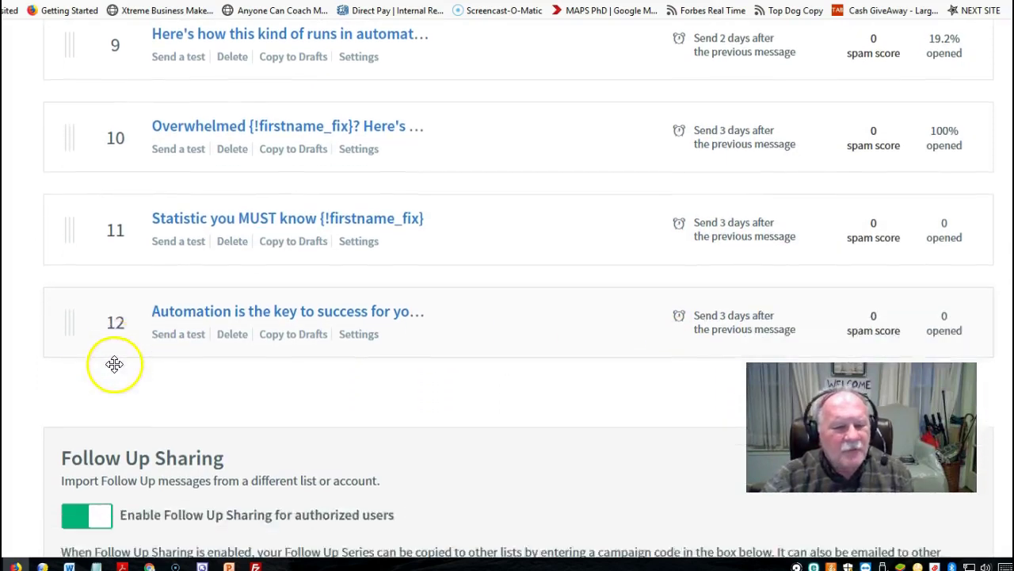
scroll(114, 364, down, 1)
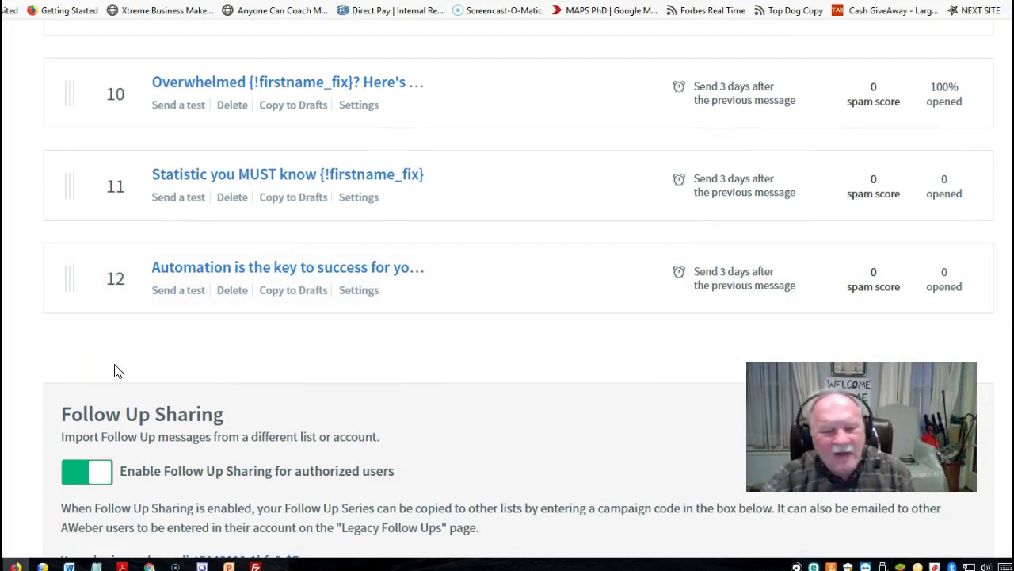
scroll(362, 305, down, 2)
scroll(362, 309, up, 10)
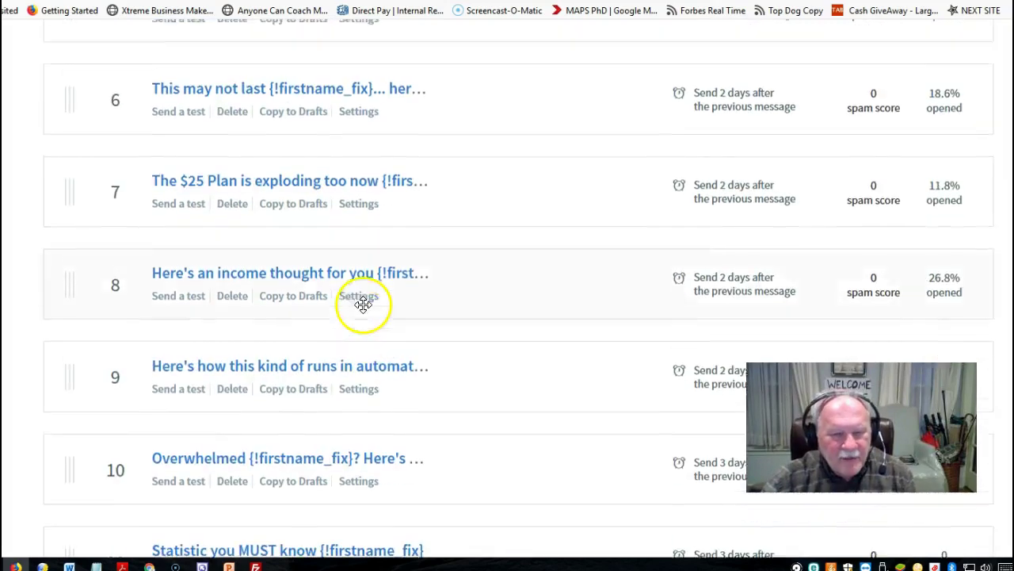
scroll(364, 308, up, 6)
scroll(363, 310, up, 2)
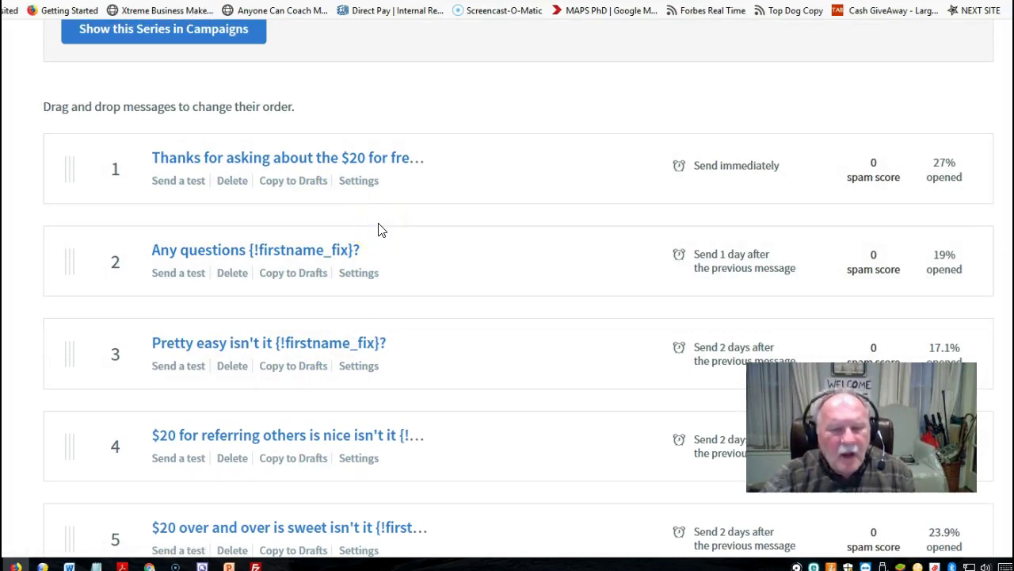
scroll(379, 230, down, 1)
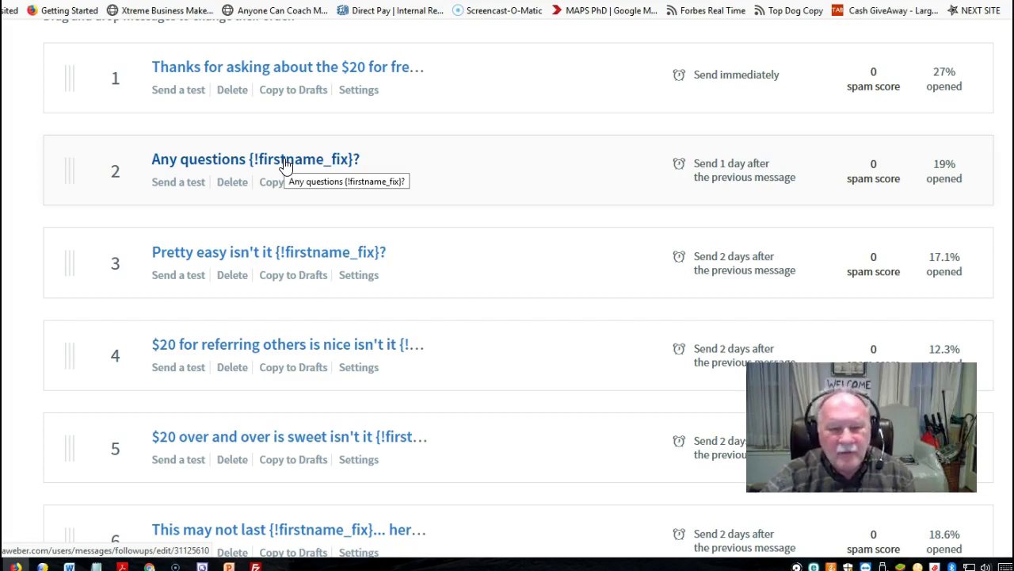
scroll(268, 256, down, 1)
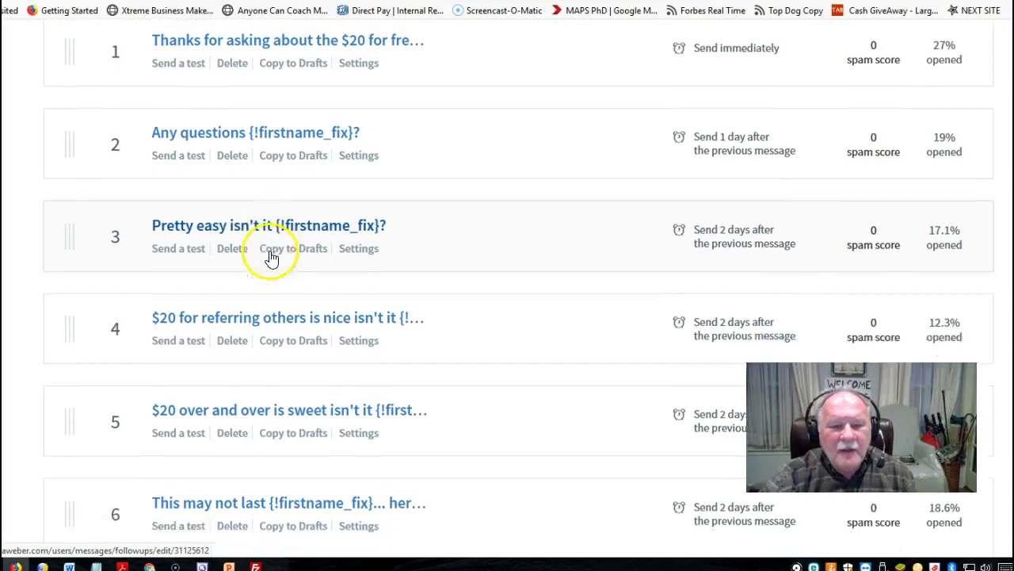
scroll(281, 203, down, 1)
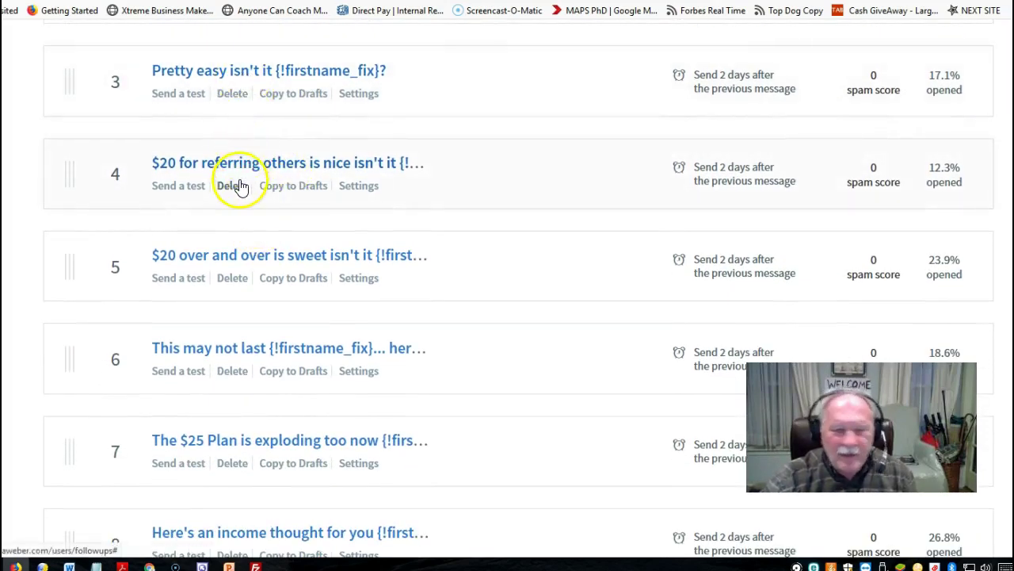
scroll(239, 176, down, 2)
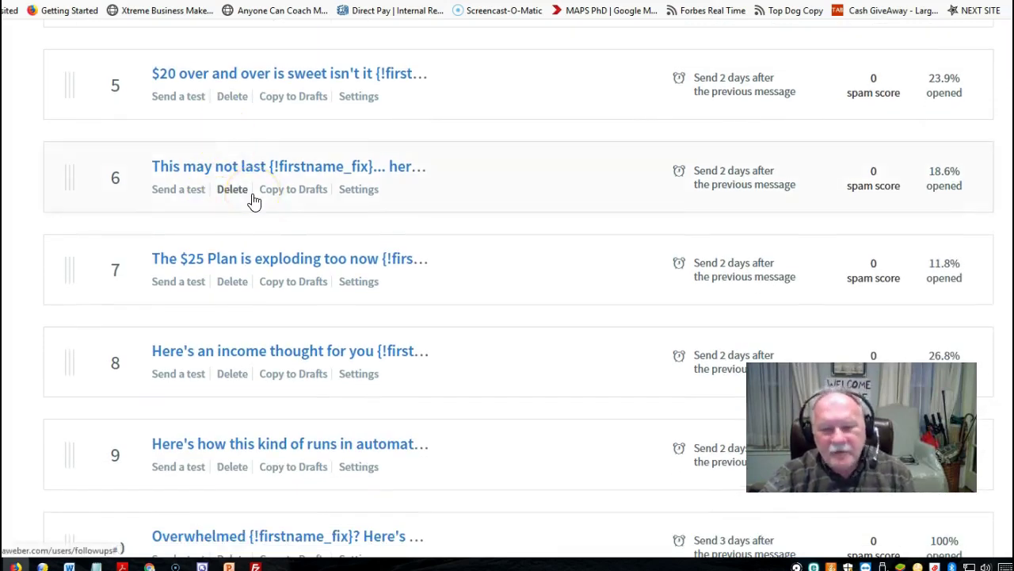
scroll(254, 200, down, 1)
scroll(254, 200, down, 1)
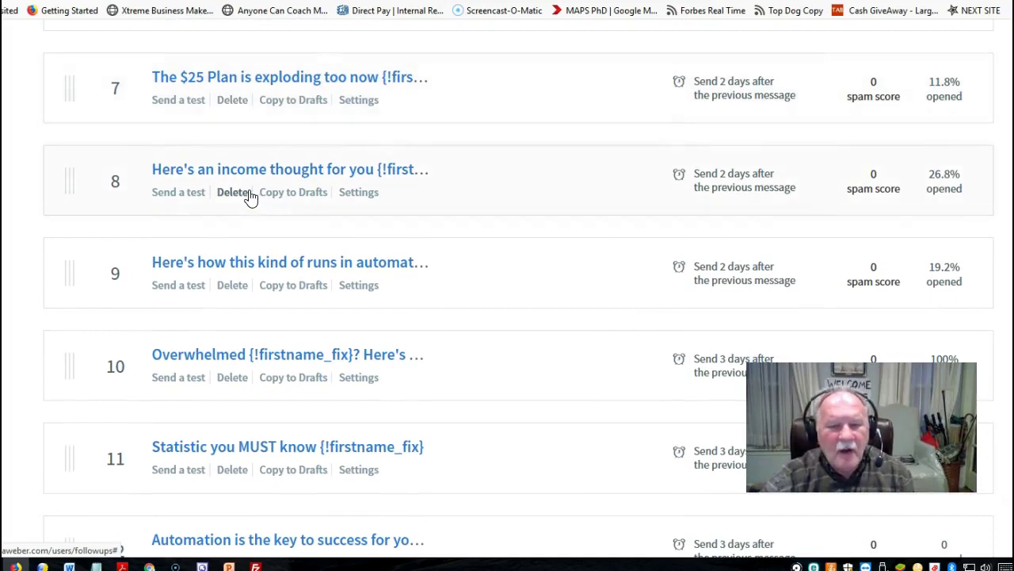
scroll(259, 173, down, 1)
scroll(258, 173, down, 1)
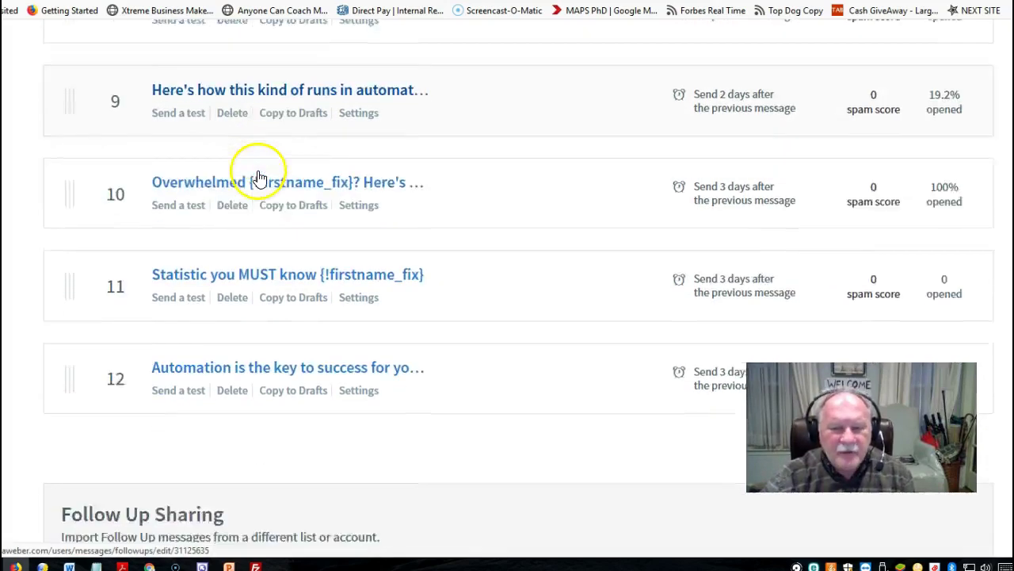
scroll(258, 176, down, 3)
Step: Autoscroll back up from message 11 to message 1 and the page header
scroll(259, 176, up, 2)
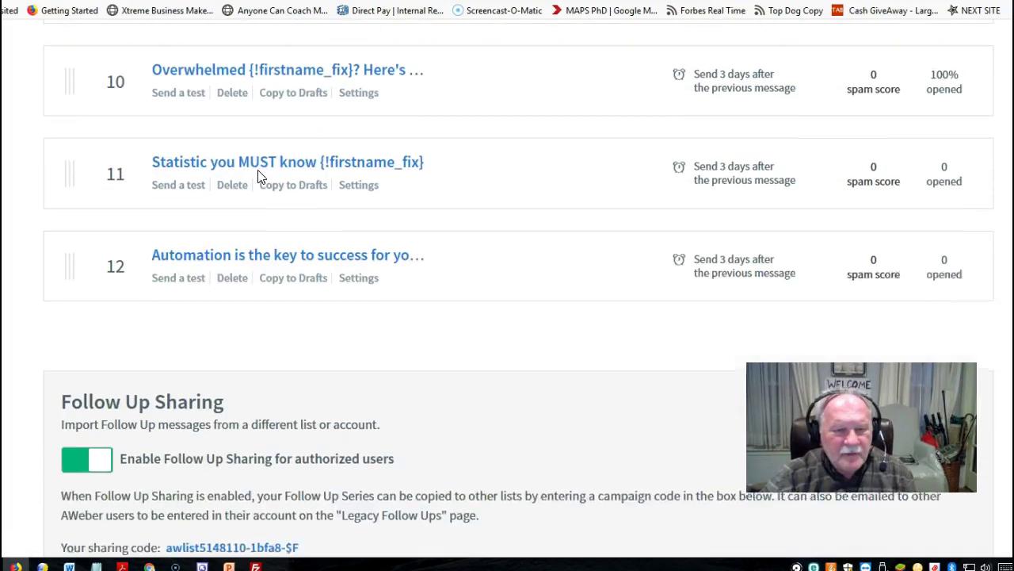
scroll(258, 176, up, 3)
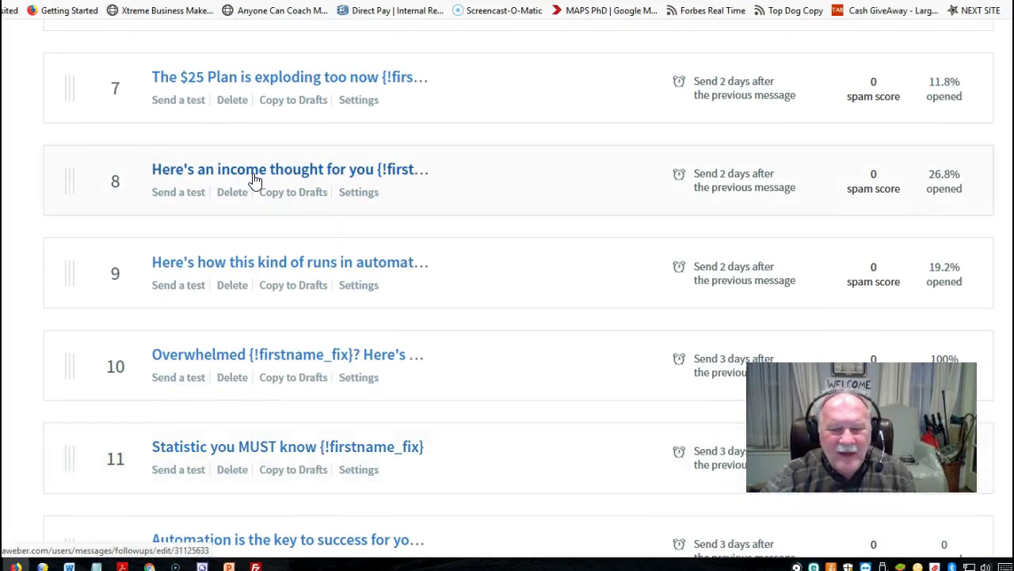
scroll(255, 181, up, 2)
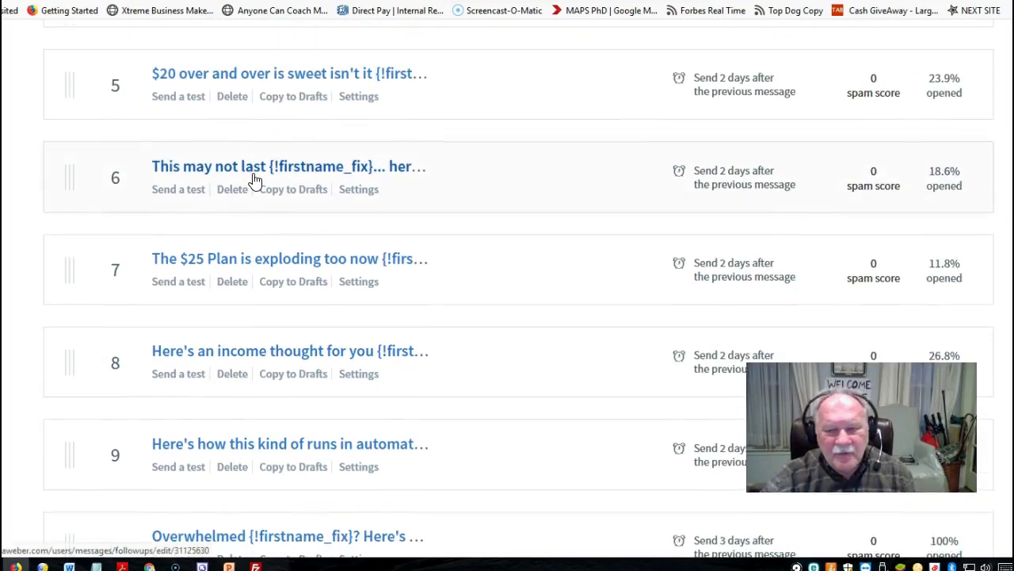
scroll(585, 193, up, 1)
middle_click(586, 194)
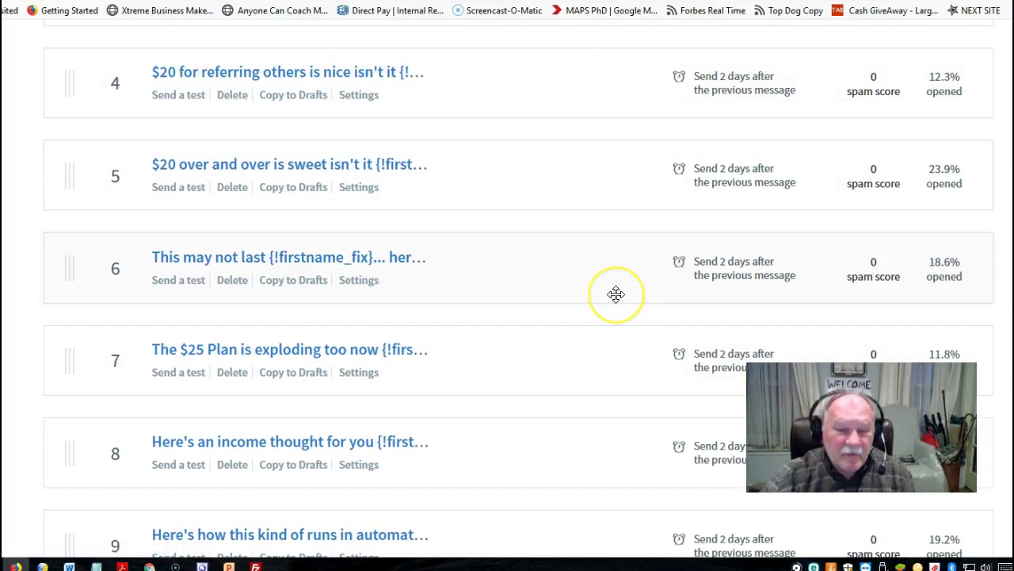
scroll(615, 294, up, 1)
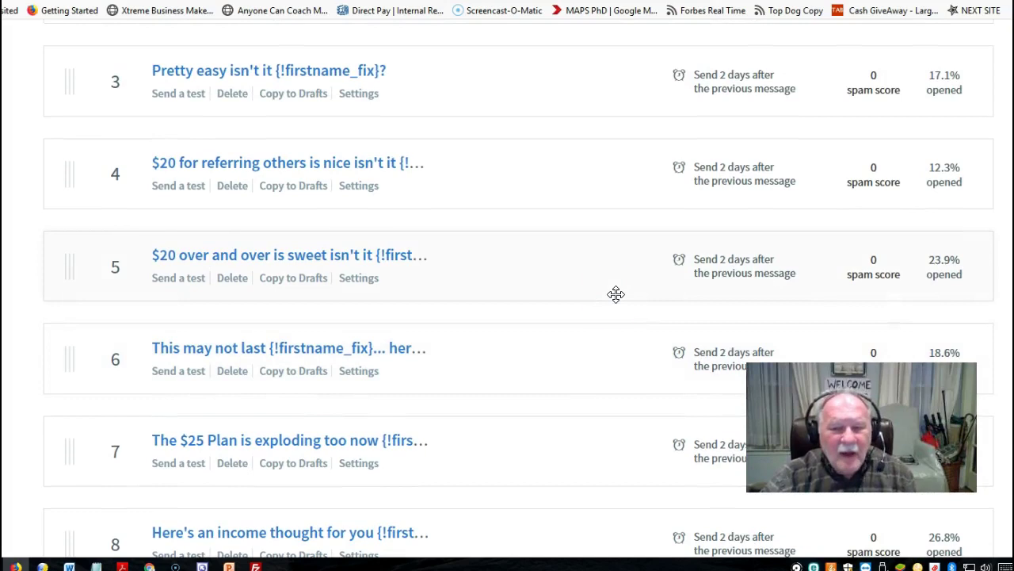
scroll(612, 295, up, 2)
click(608, 296)
scroll(609, 296, up, 2)
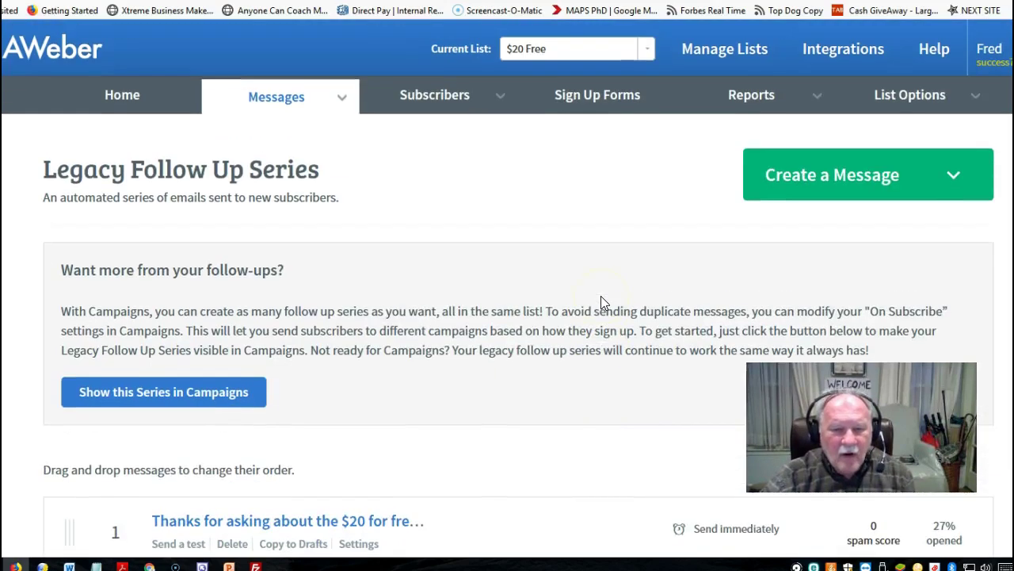
scroll(602, 298, up, 3)
click(531, 291)
click(313, 31)
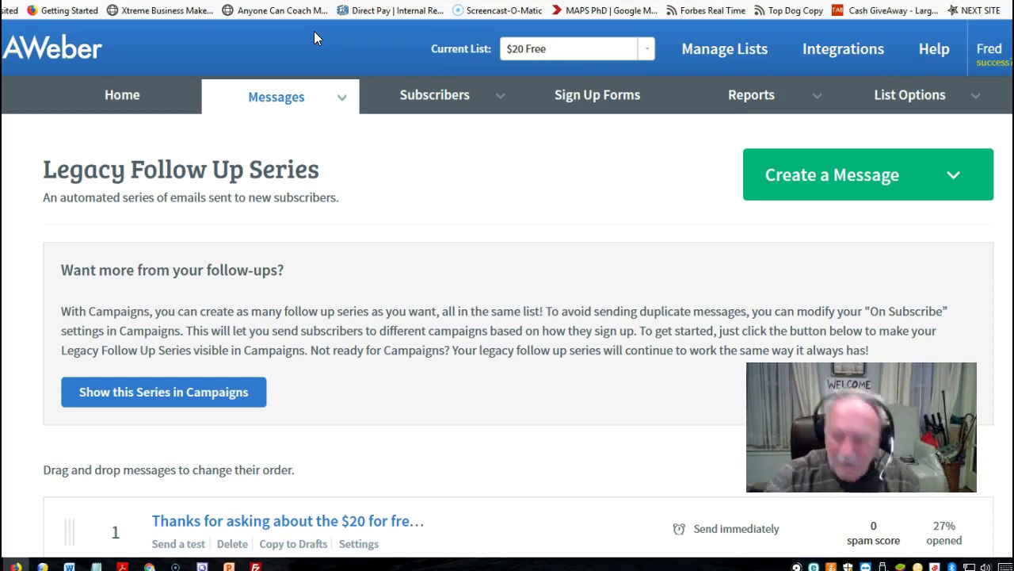
Step: Dismiss the stray bookmark menu and briefly highlight 'Legacy' in the page title
right_click(260, 13)
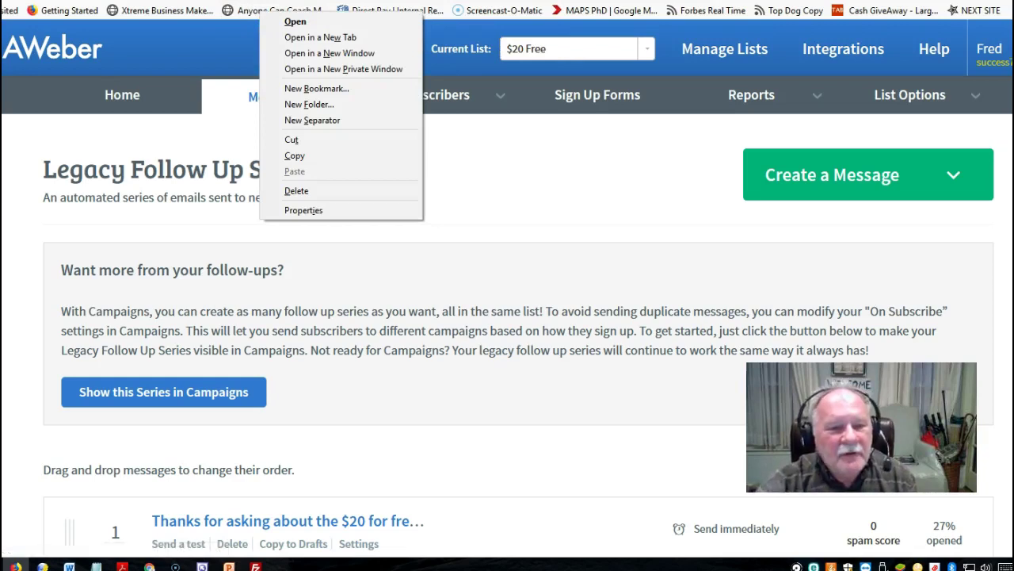
click(71, 153)
double_click(73, 162)
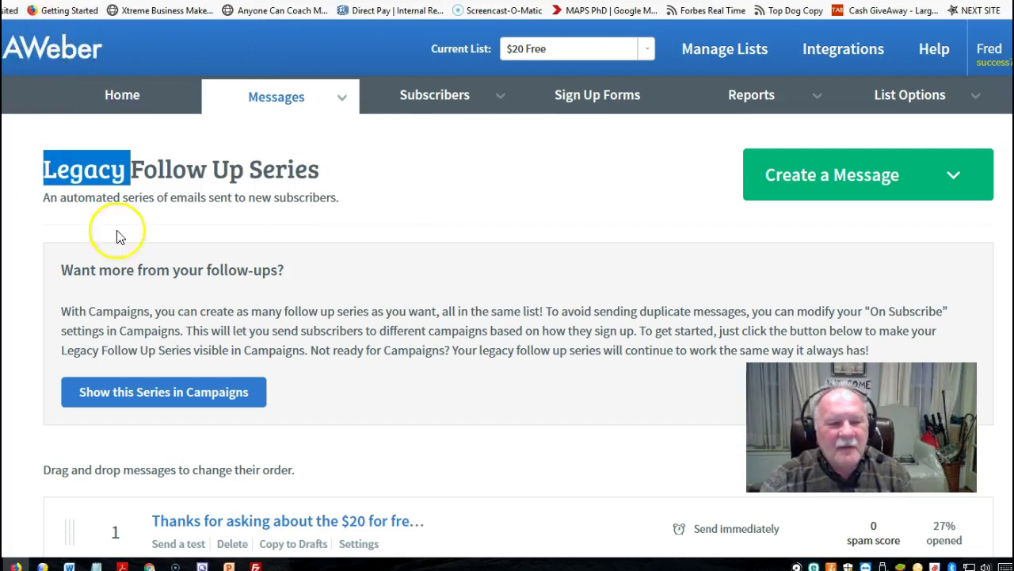
click(155, 182)
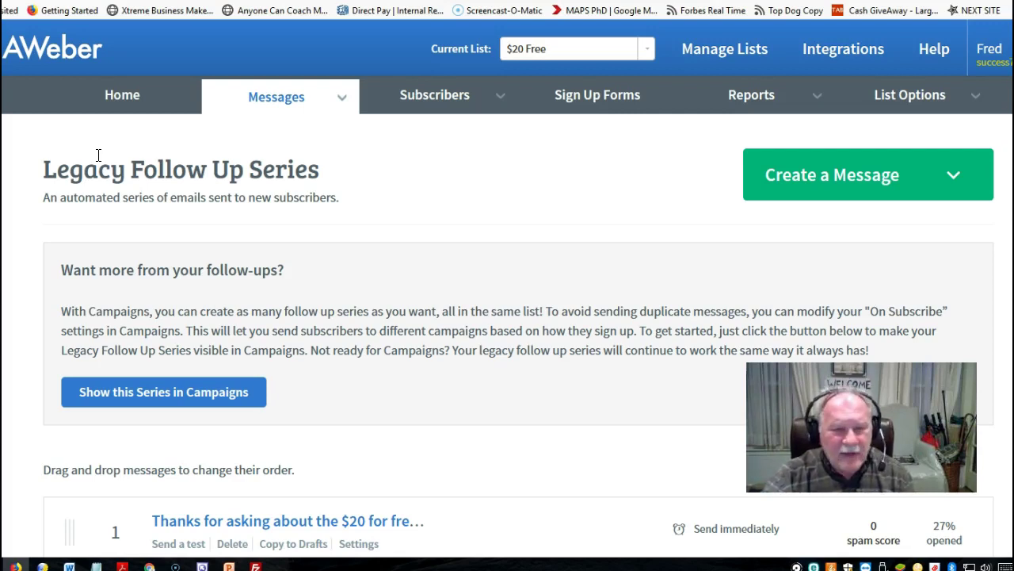
Step: Scroll past message 12 to the Follow Up Sharing panel and its sharing code
click(98, 182)
scroll(430, 233, down, 5)
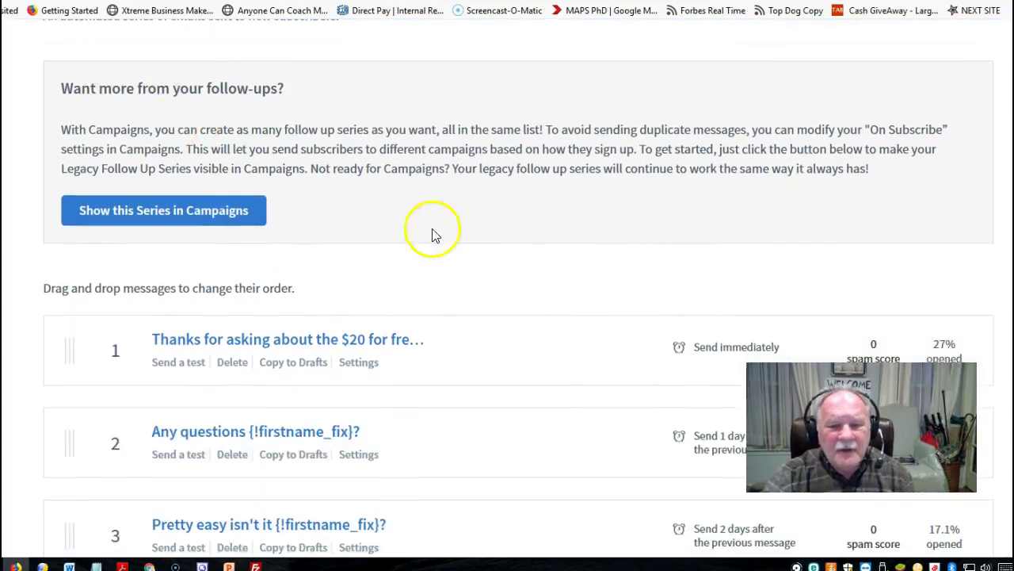
scroll(317, 221, up, 4)
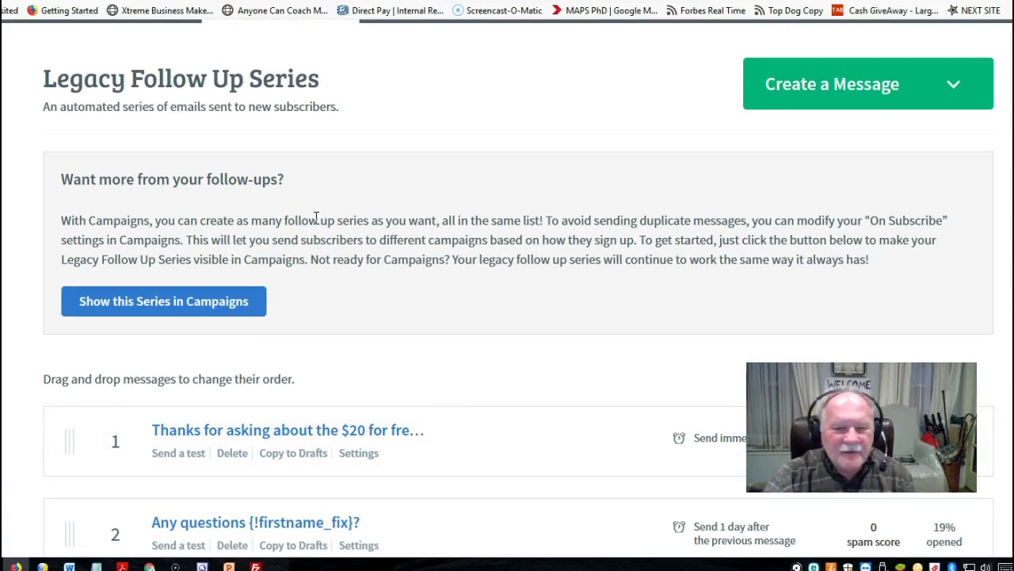
scroll(316, 216, up, 1)
scroll(315, 224, down, 1)
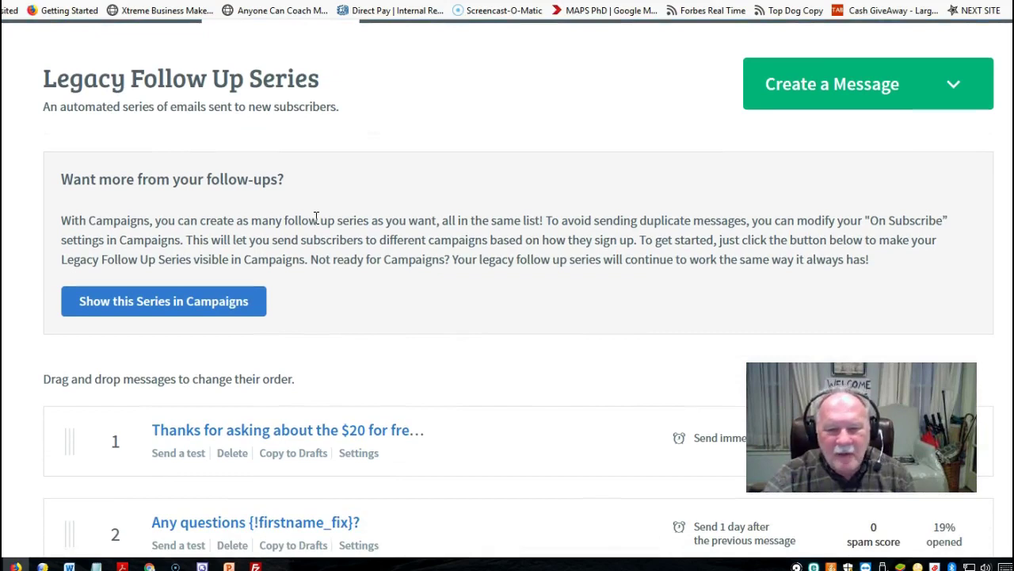
scroll(315, 217, down, 1)
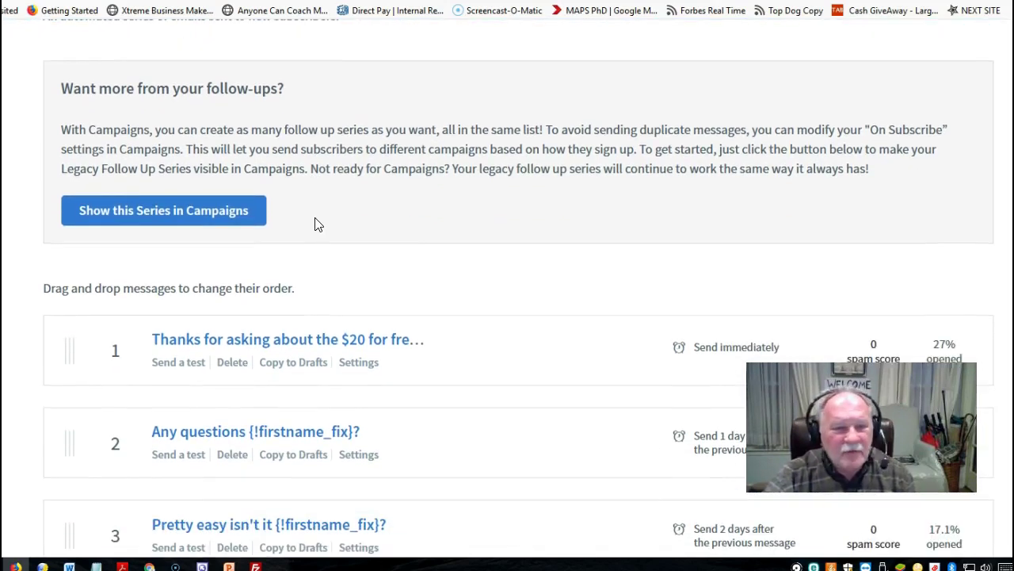
scroll(315, 224, up, 2)
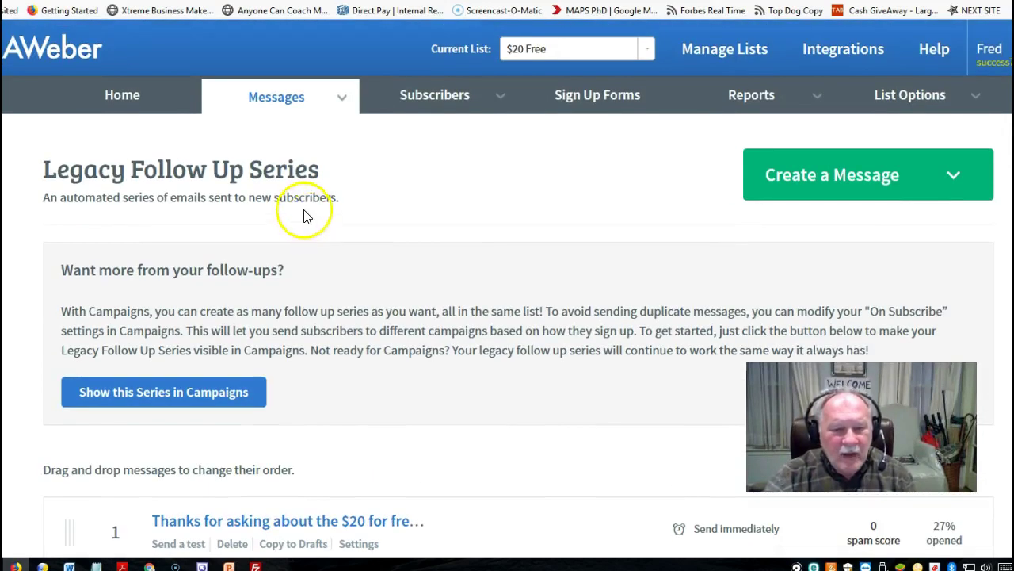
scroll(303, 209, down, 2)
scroll(303, 216, down, 13)
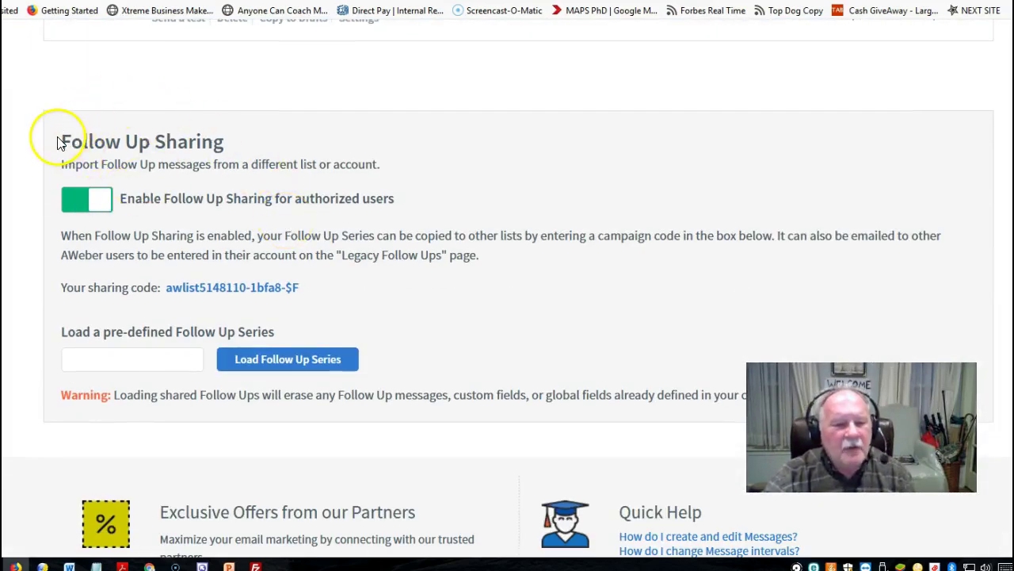
Step: Highlight the Follow Up Sharing heading and the series' sharing code, then scroll back up to message 1
drag(60, 141, 218, 136)
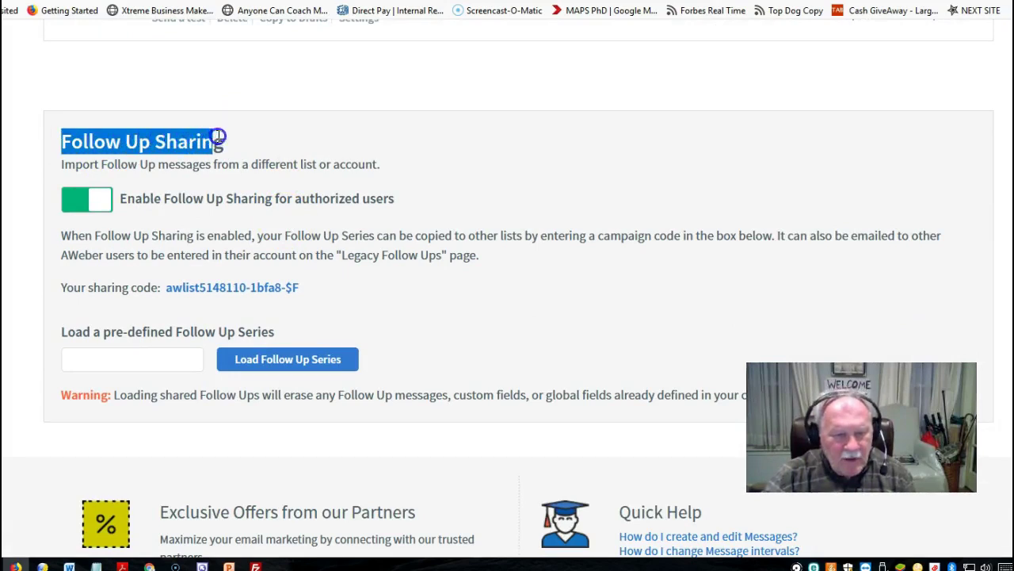
click(224, 138)
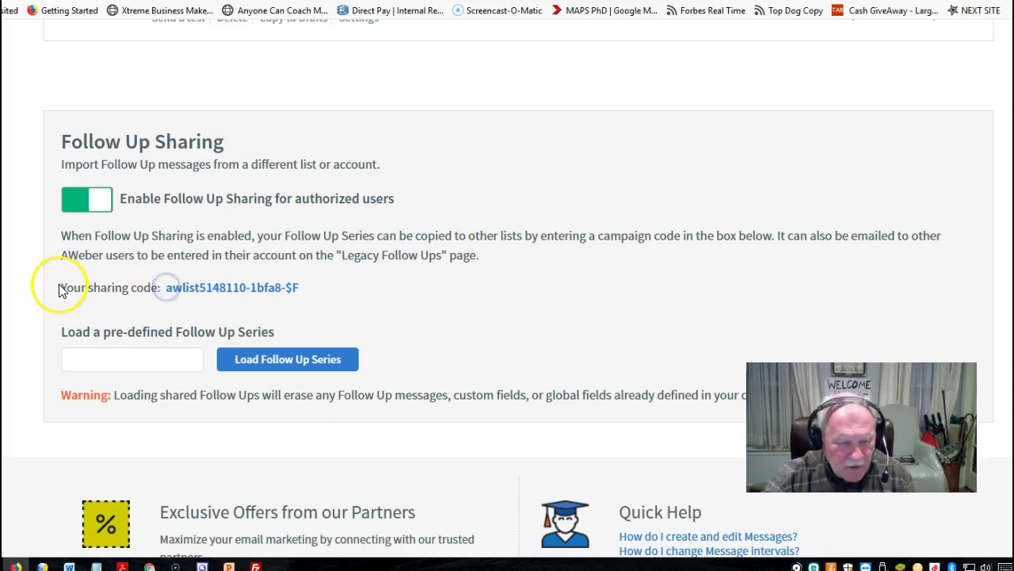
drag(62, 288, 163, 289)
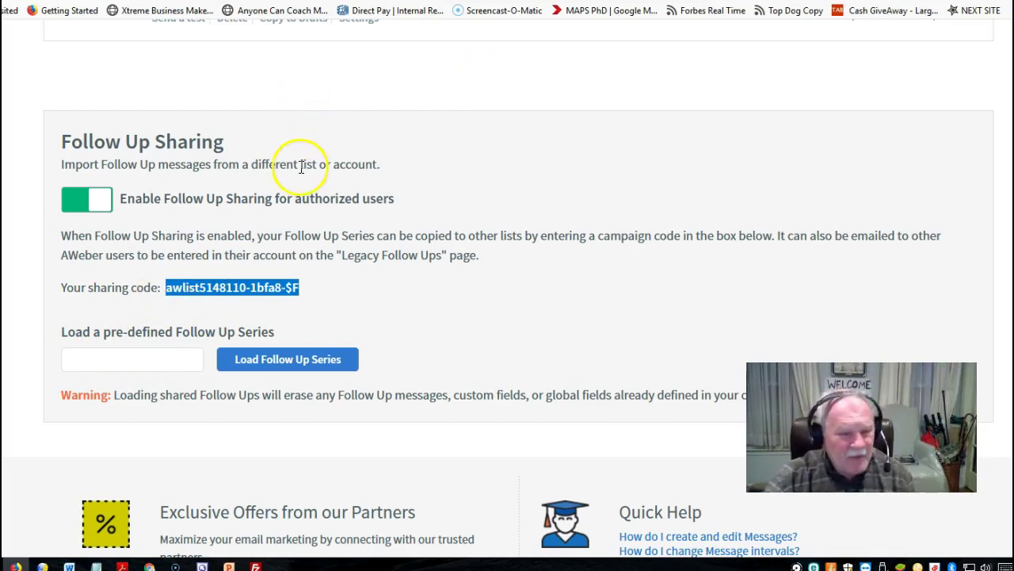
scroll(299, 163, up, 2)
scroll(275, 326, up, 13)
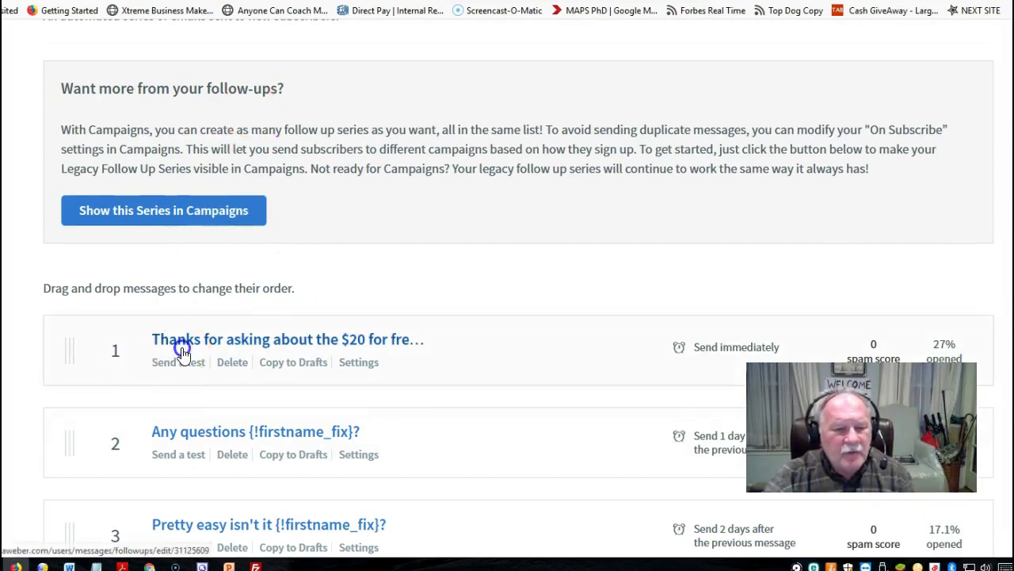
Step: Open message 1, 'Thanks for asking about the $20 for free', in the message editor
click(425, 377)
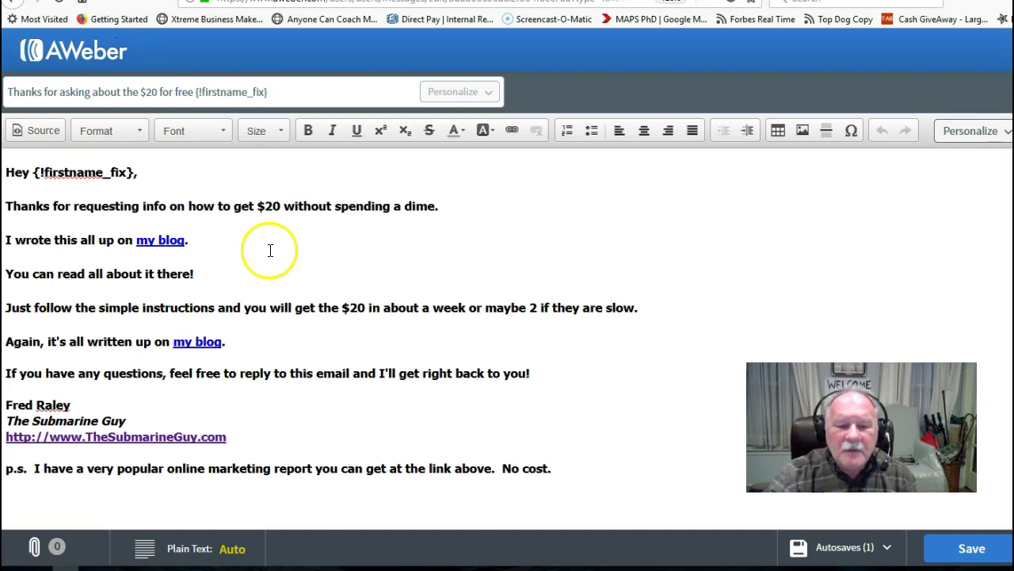
Step: Go back to the Legacy Follow Up Series list and scroll down past message 12, then back up
click(11, 3)
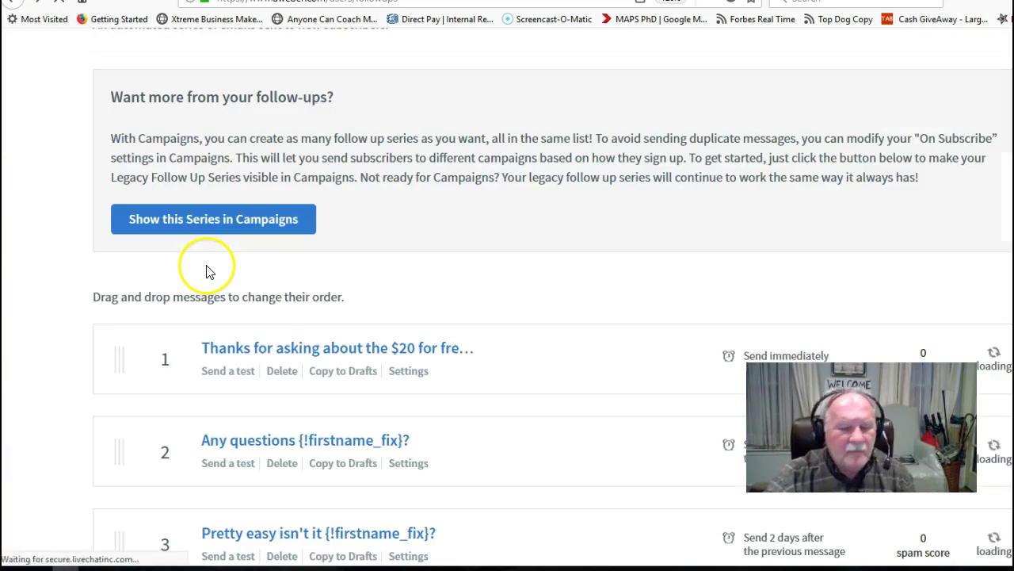
middle_click(206, 272)
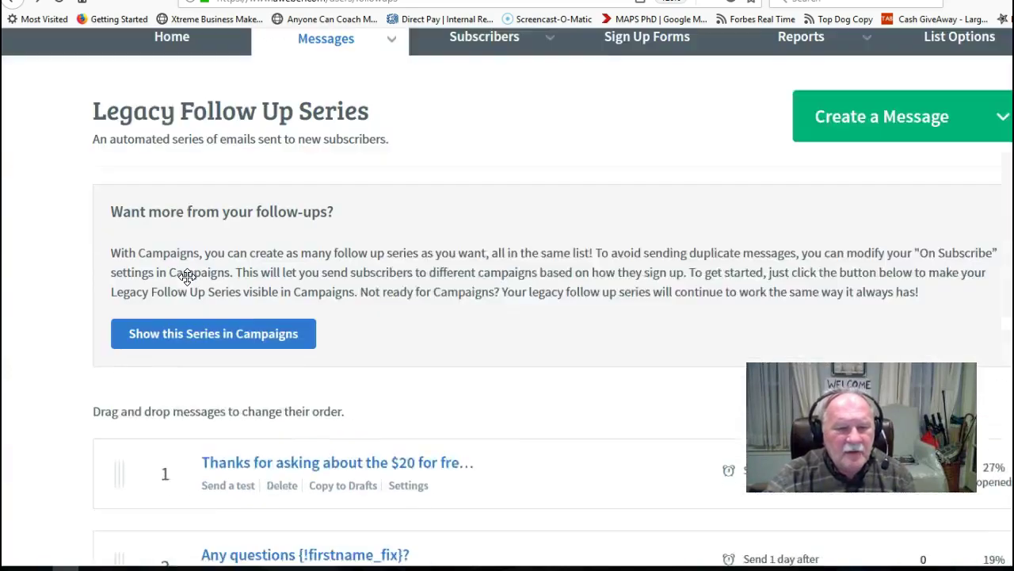
scroll(187, 275, up, 1)
scroll(229, 301, down, 10)
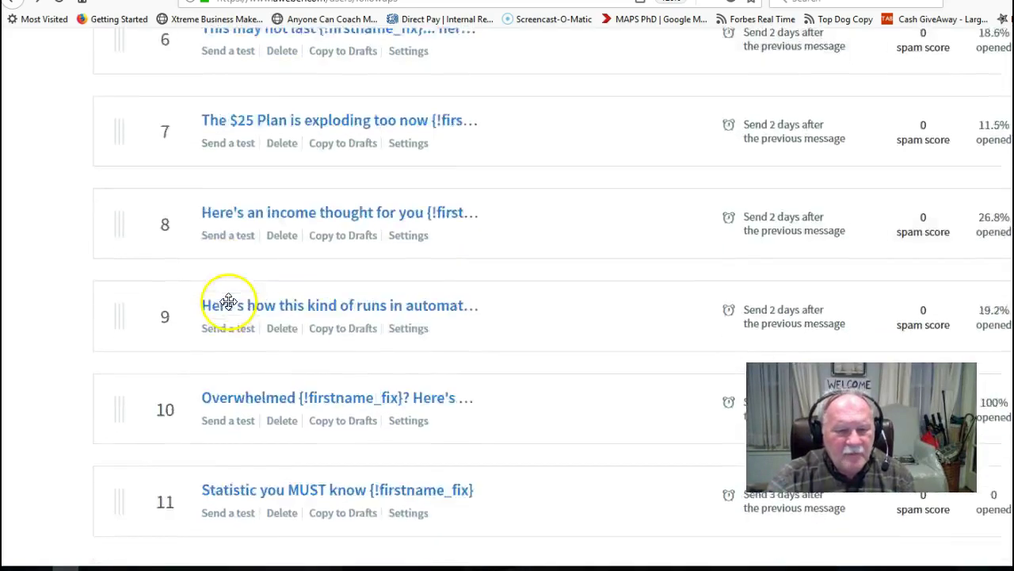
scroll(229, 301, down, 10)
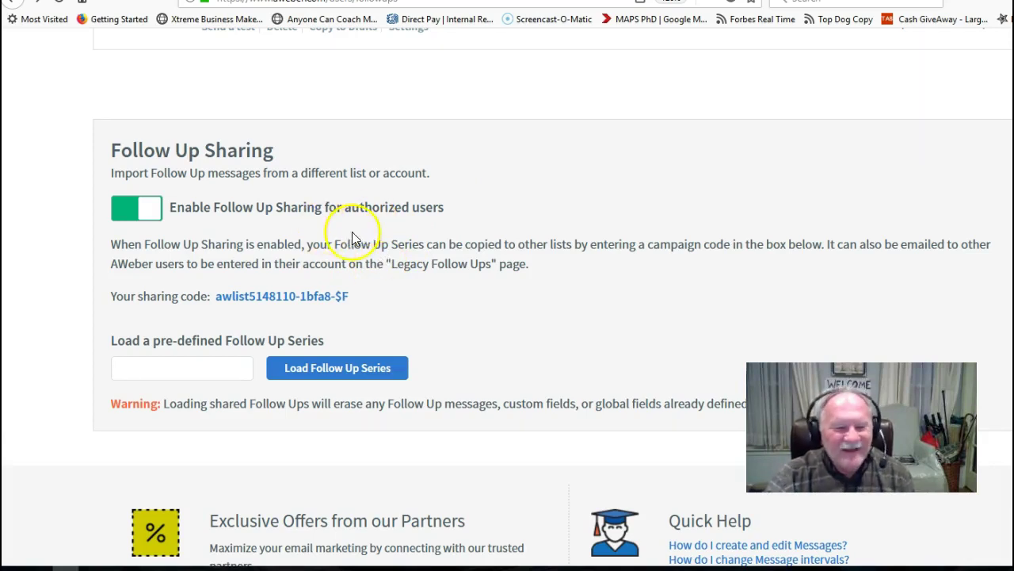
scroll(341, 247, down, 3)
scroll(341, 250, up, 20)
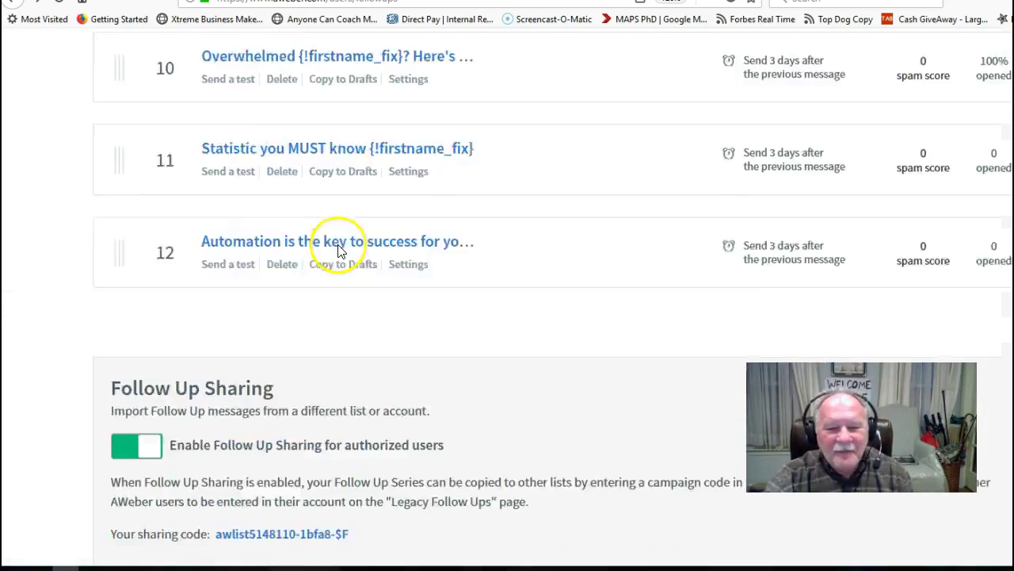
scroll(341, 248, up, 3)
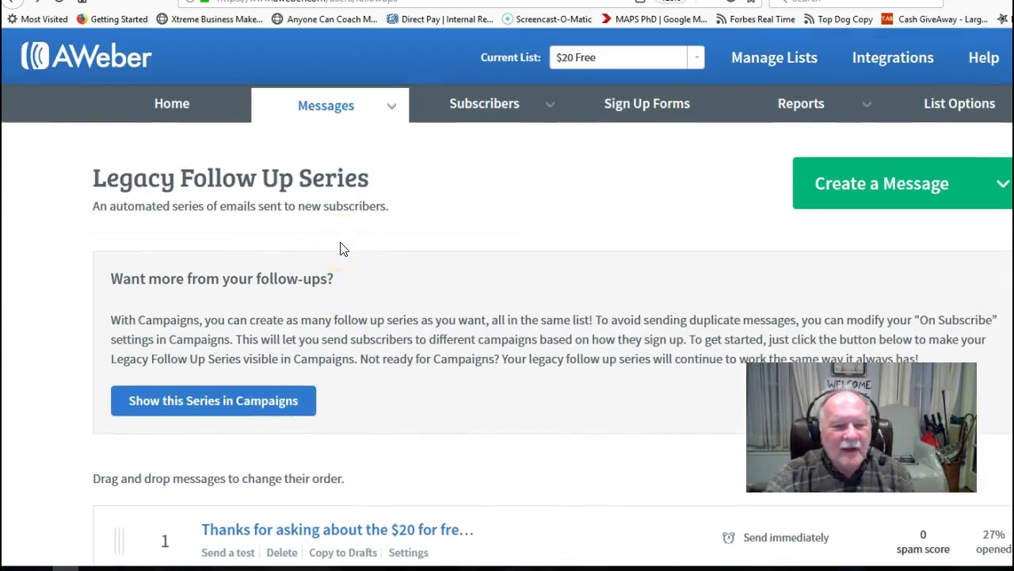
click(344, 245)
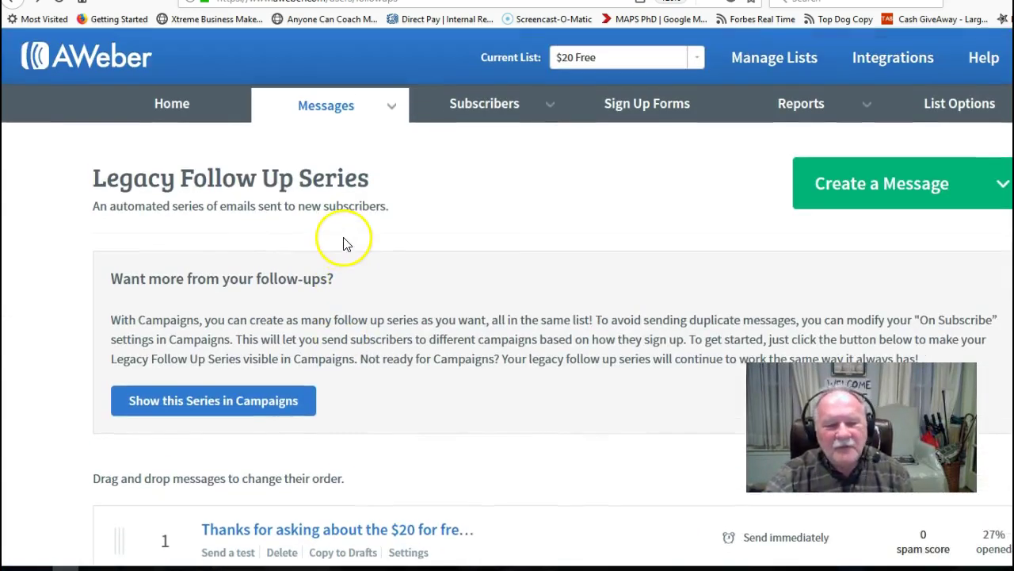
click(134, 100)
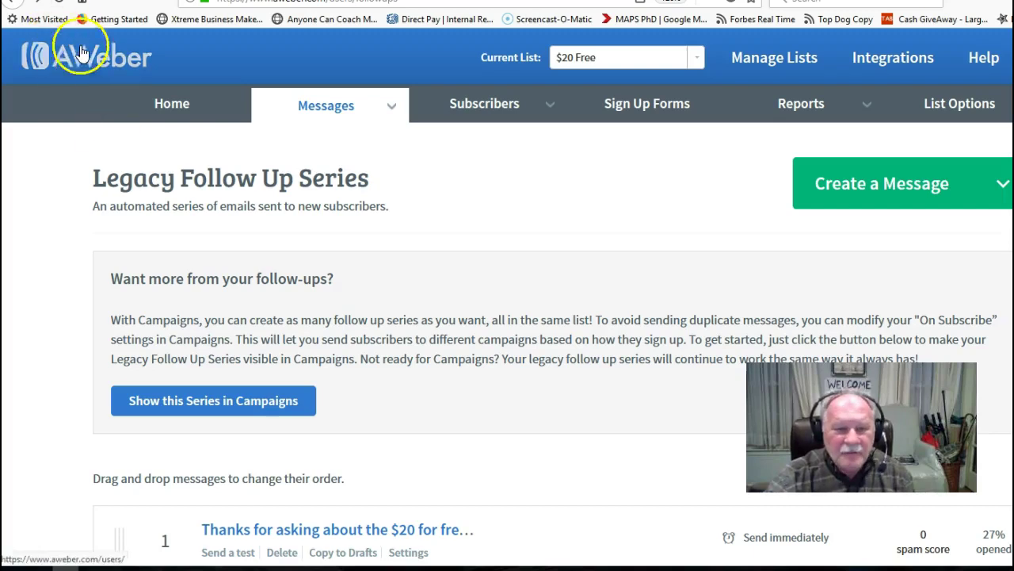
click(92, 96)
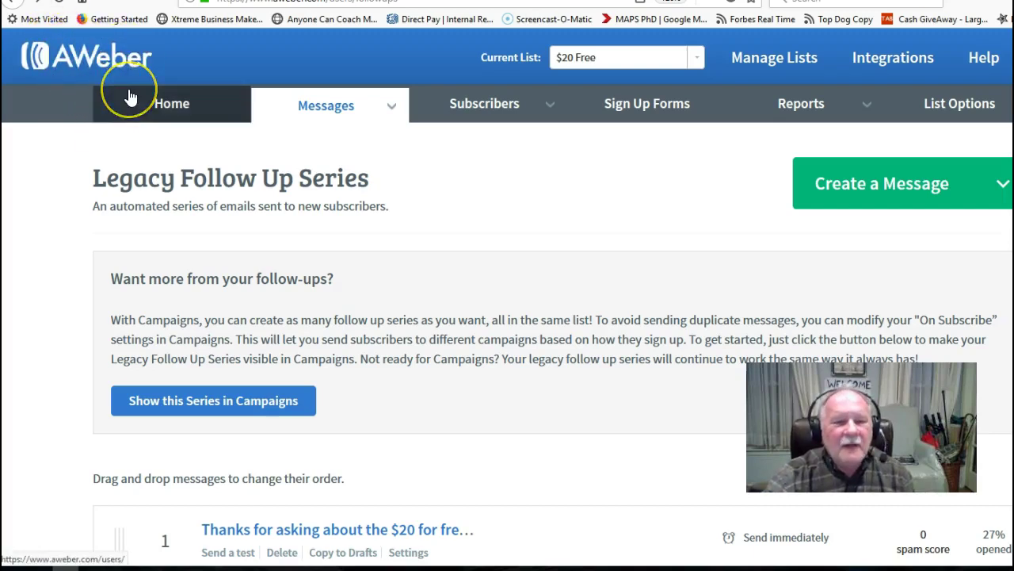